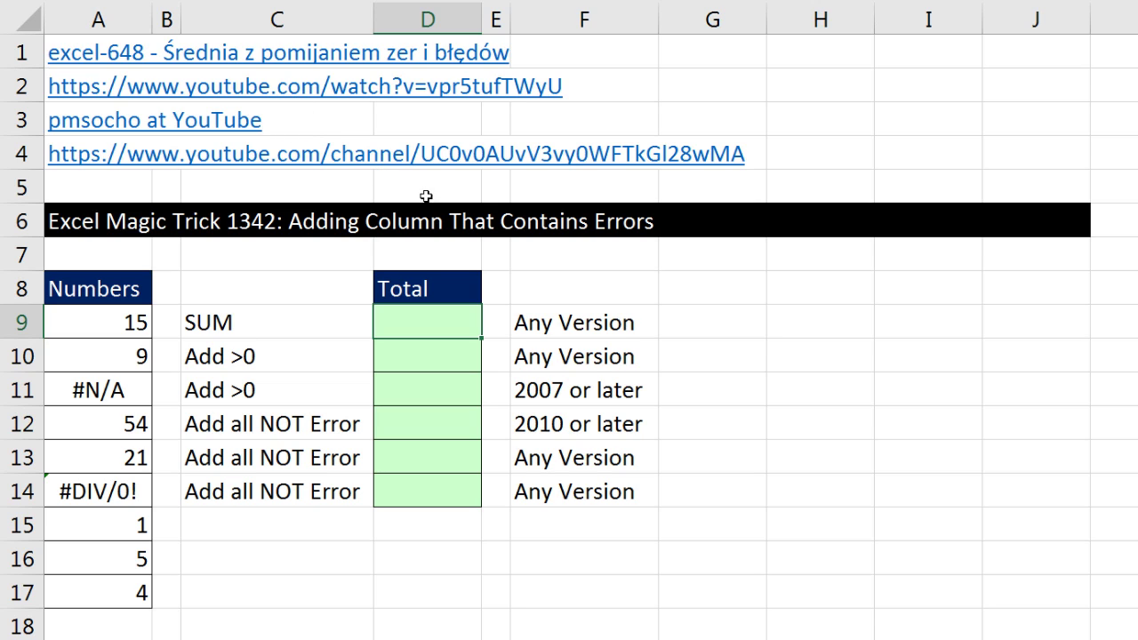
# AutoSum A9:A17 into D9 as =SUM(A9:A17), which shows #N/A from the error values.
pyautogui.moveTo(112, 323); pyautogui.dragTo(105, 598)
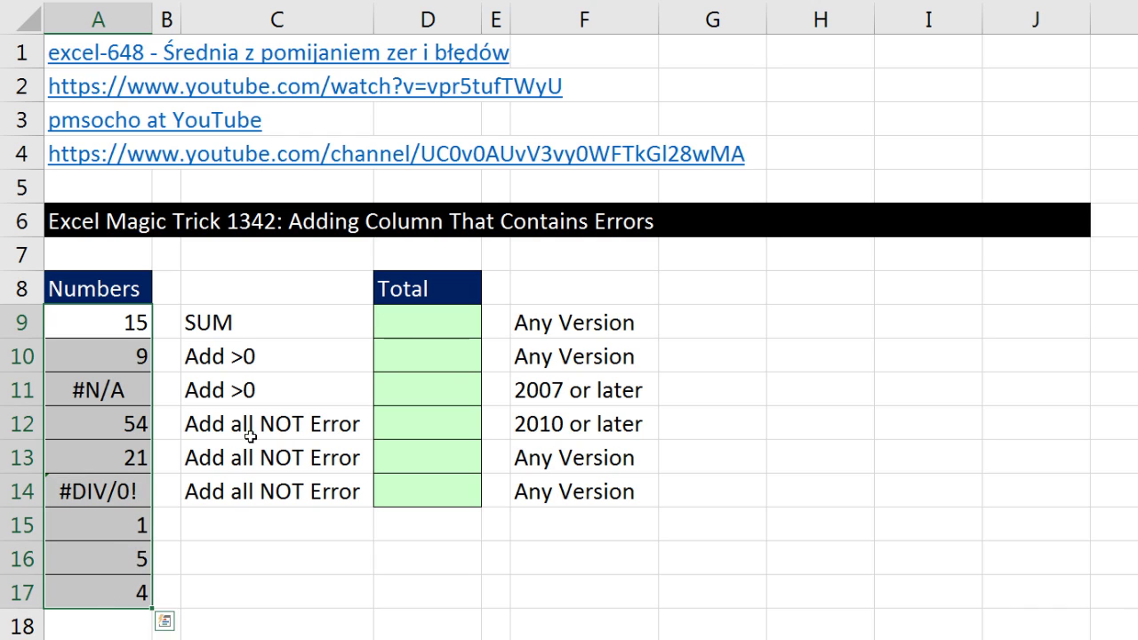
pyautogui.click(414, 329)
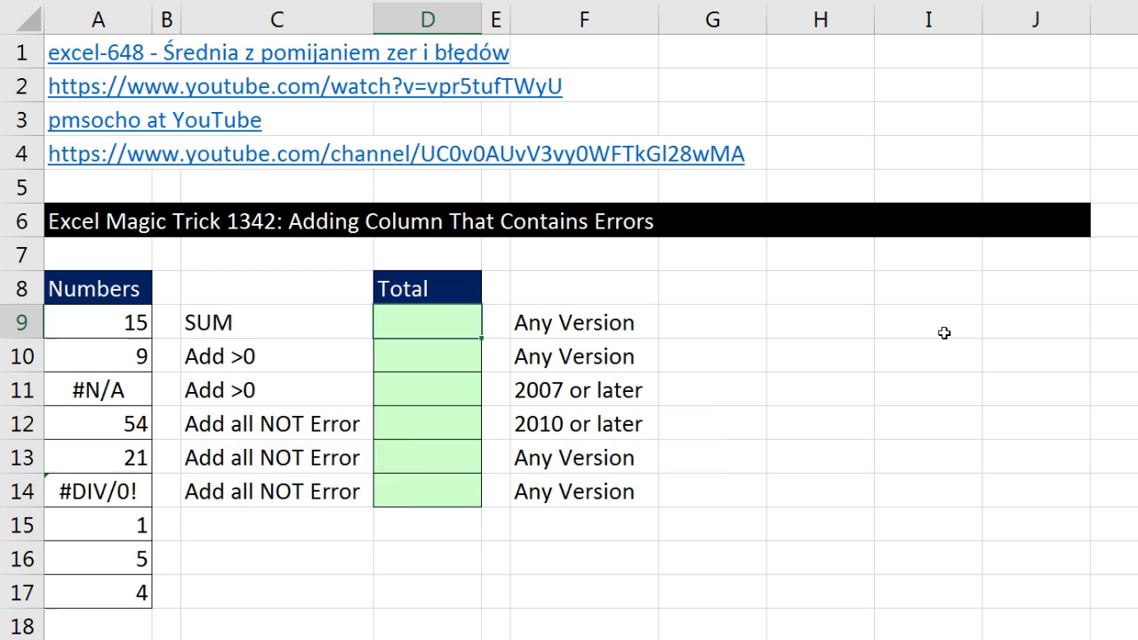
pyautogui.hotkey('alt', '=')
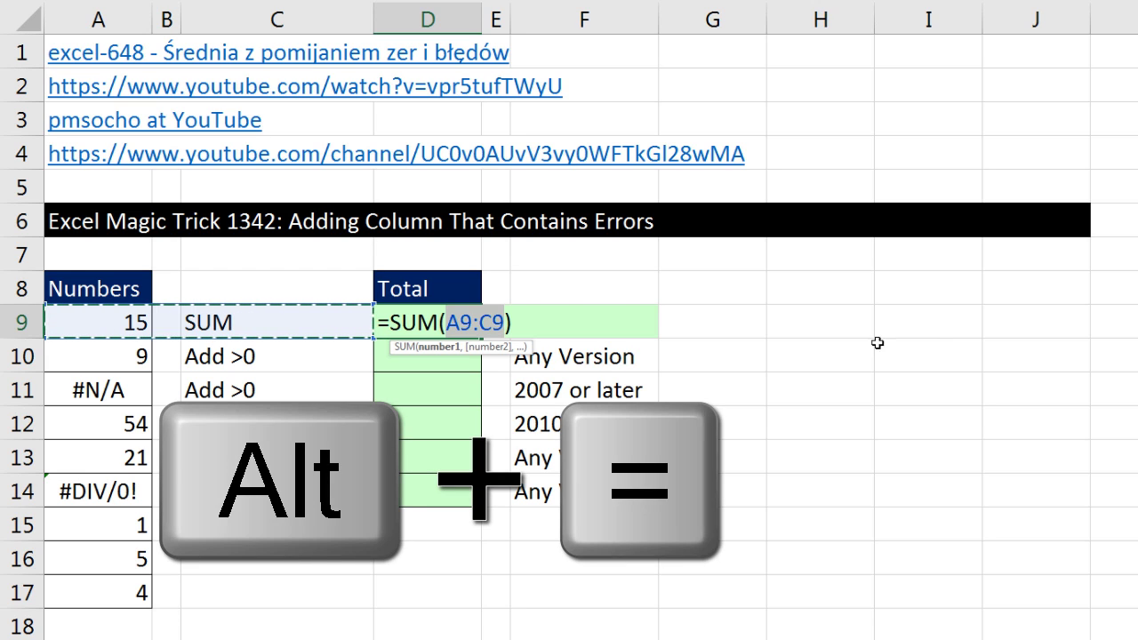
pyautogui.moveTo(119, 329); pyautogui.dragTo(129, 598)
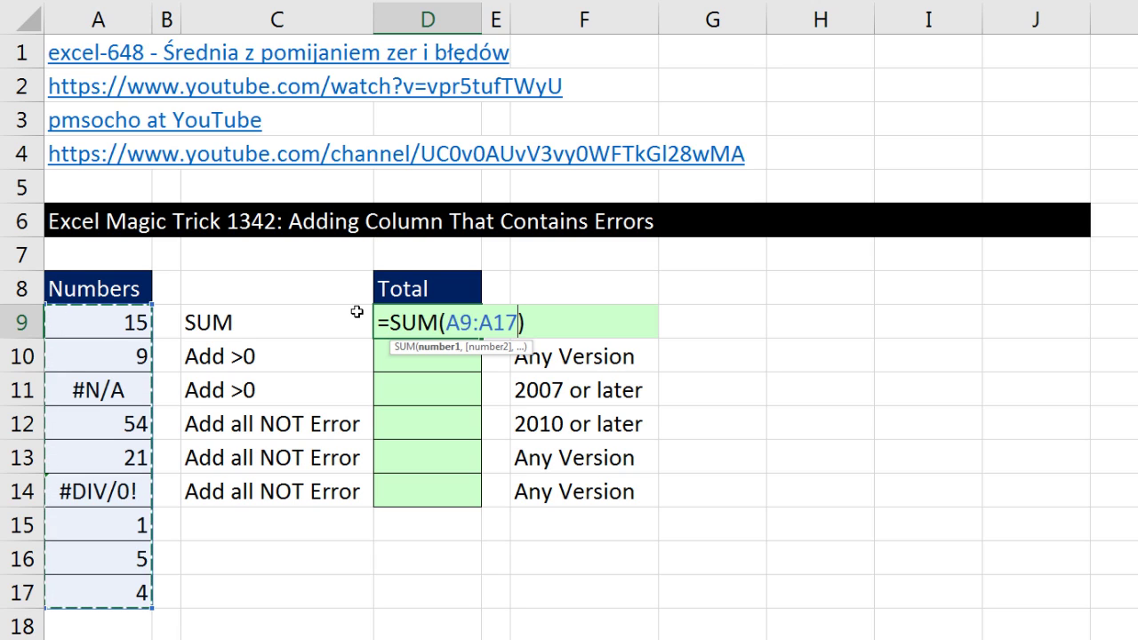
pyautogui.press('Return')
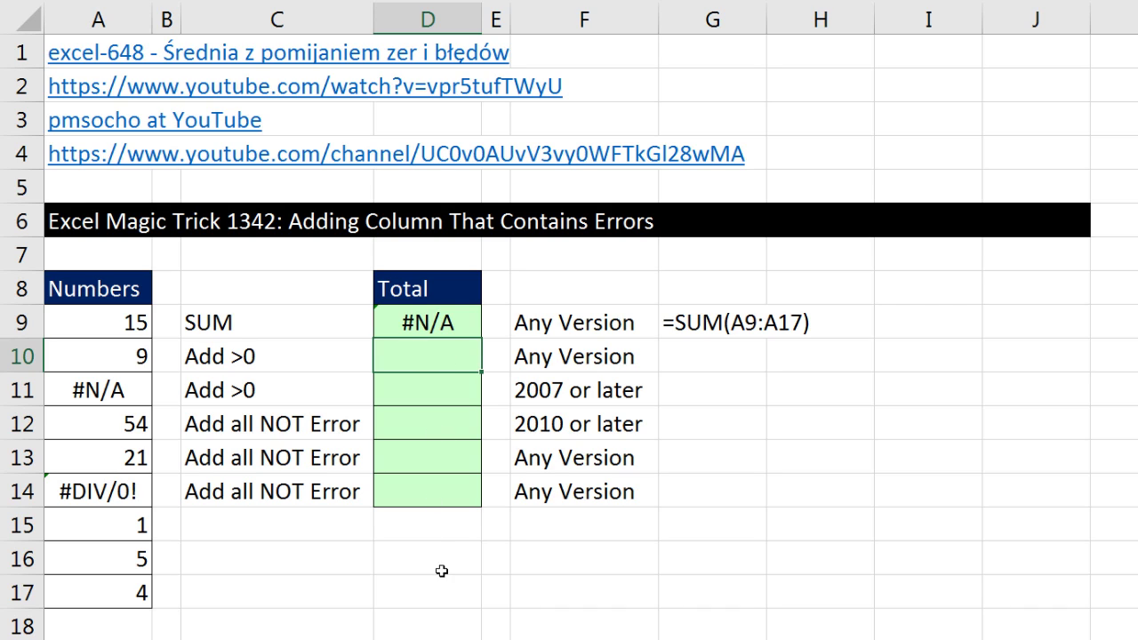
# Enter =SUMIF(A9:A17,">0") in D10 to total only the positive numbers, giving 109.
pyautogui.write('=sumi')
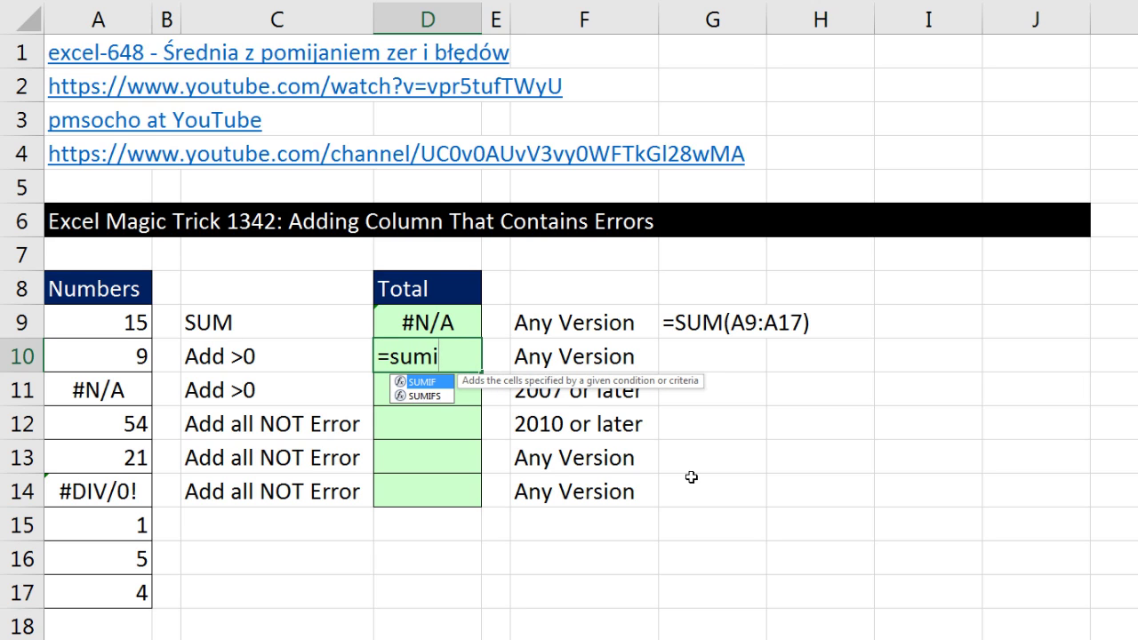
pyautogui.press('Tab')
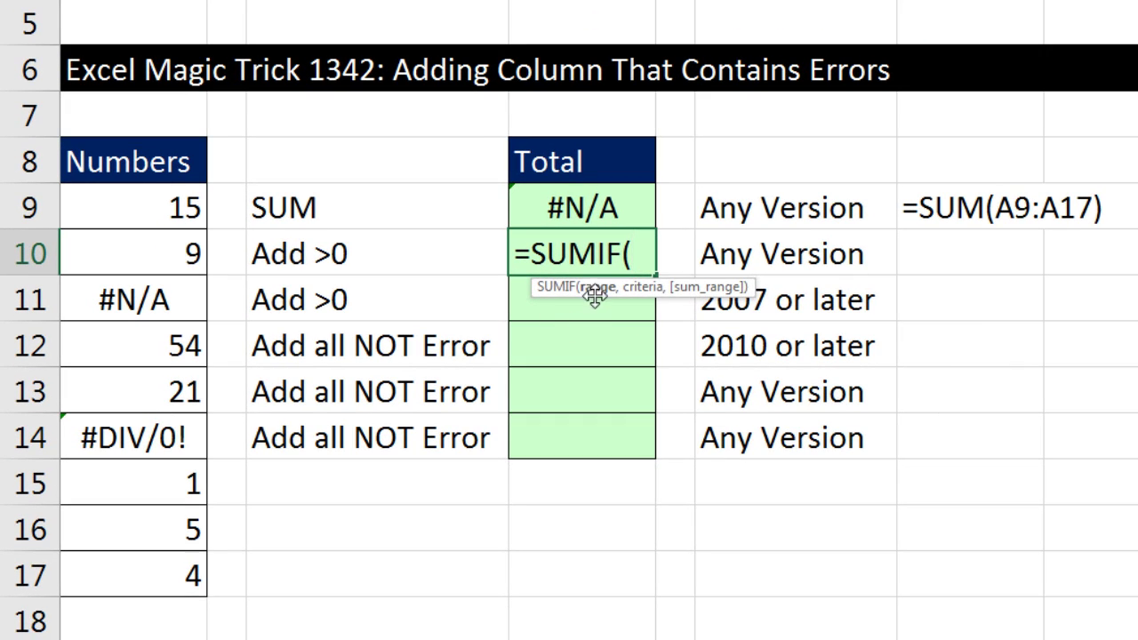
pyautogui.moveTo(141, 210); pyautogui.dragTo(156, 569)
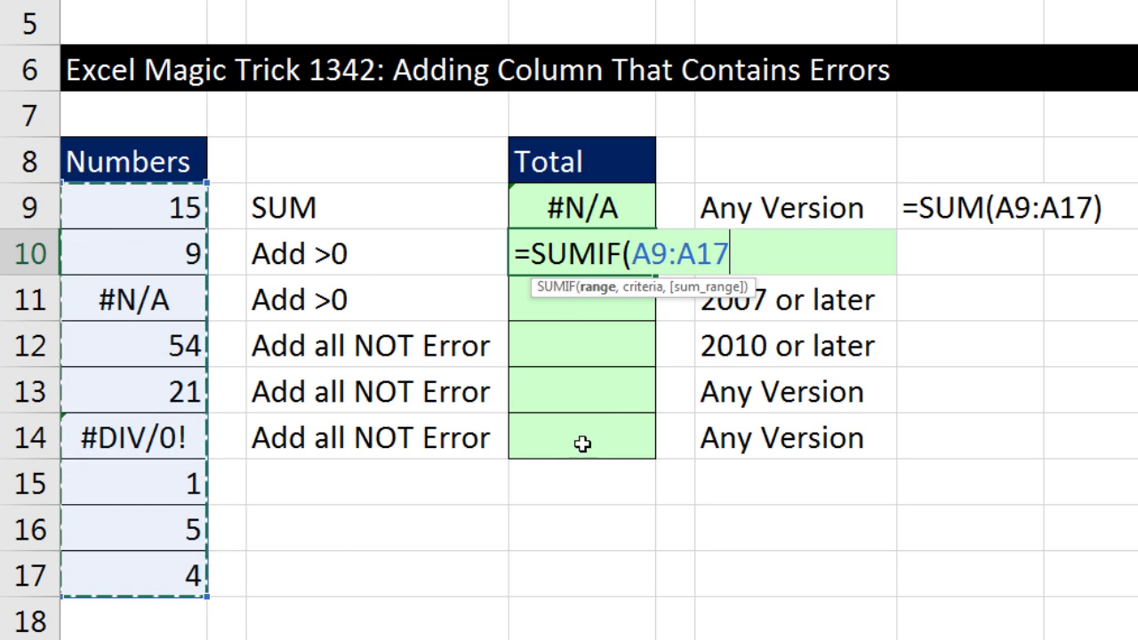
pyautogui.write(',')
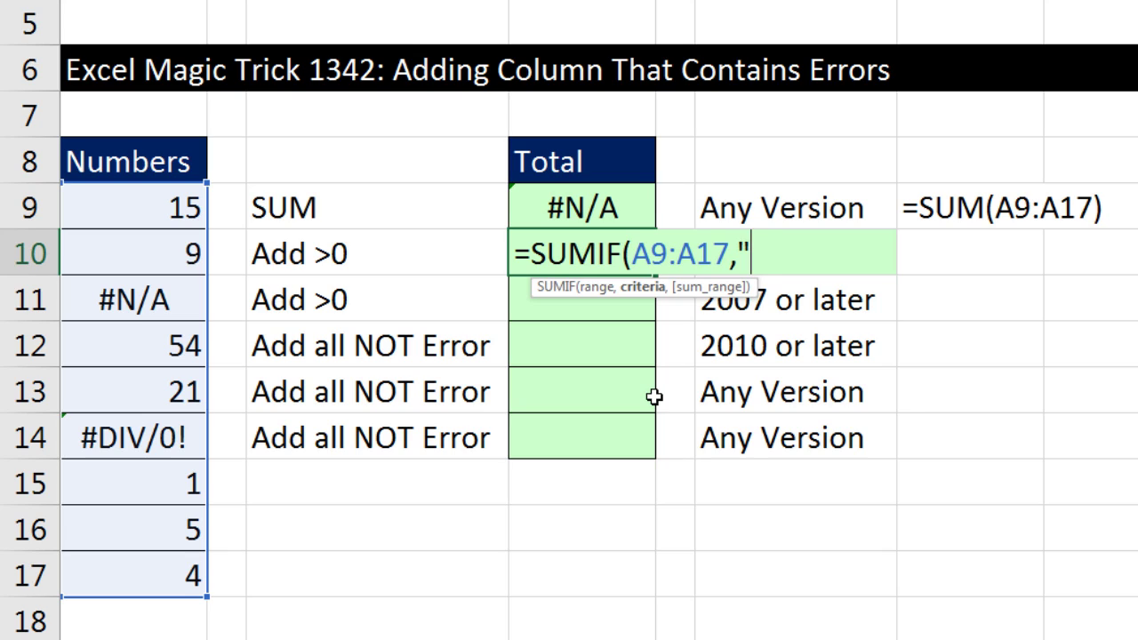
pyautogui.write('0"')
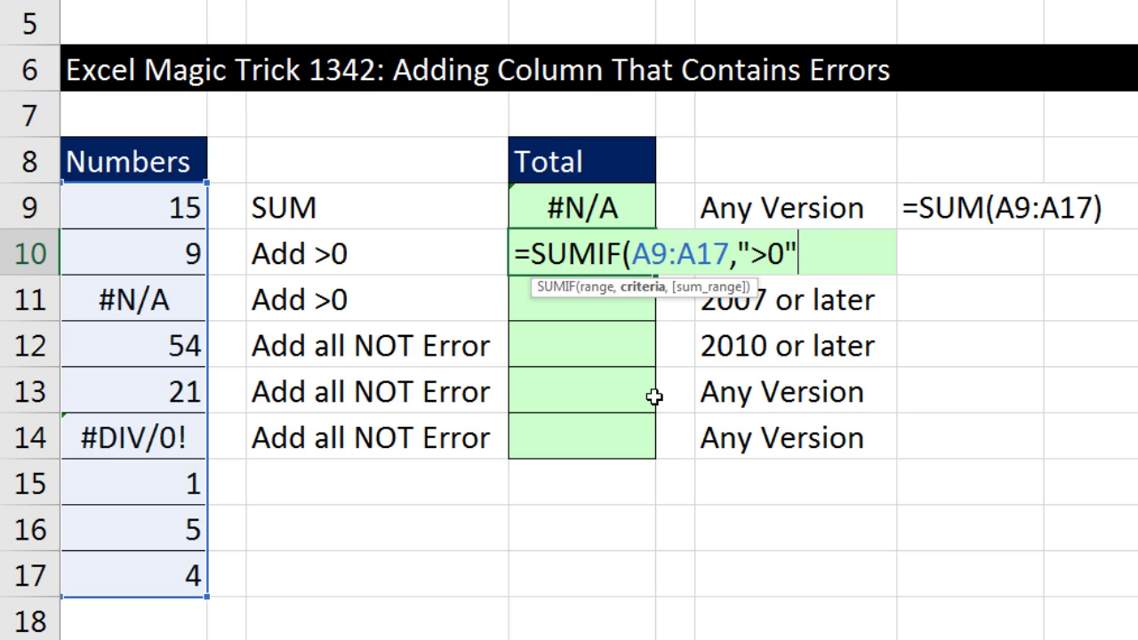
pyautogui.write(')')
pyautogui.press('Return')
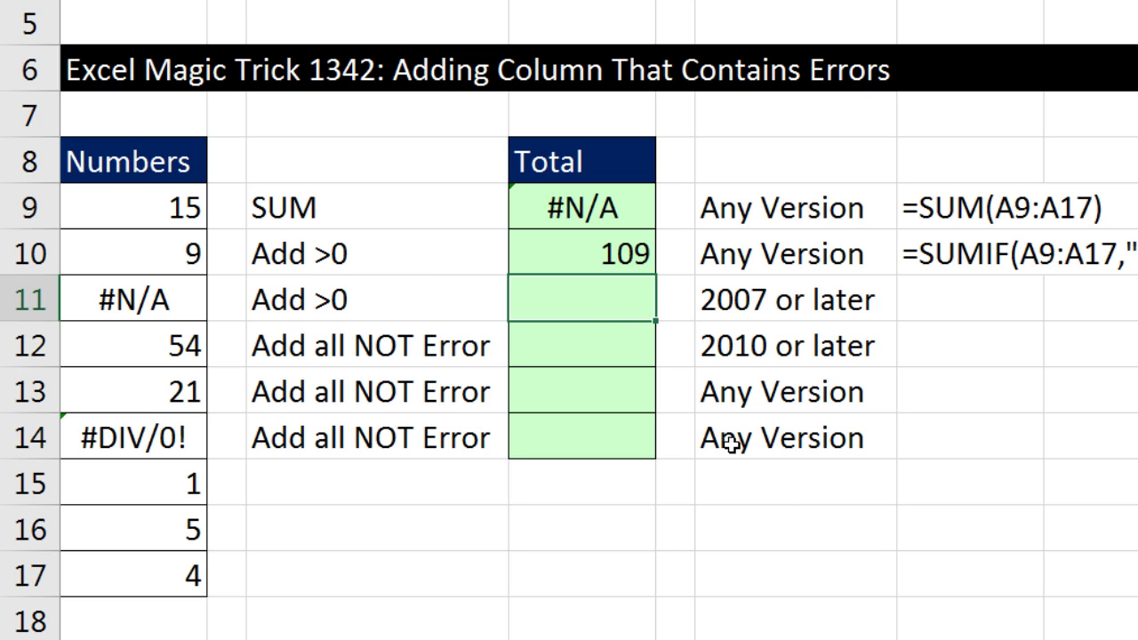
# Enter =SUMIFS(A9:A17,A9:A17,">0") in D11, also returning 109.
pyautogui.write('=sumifs')
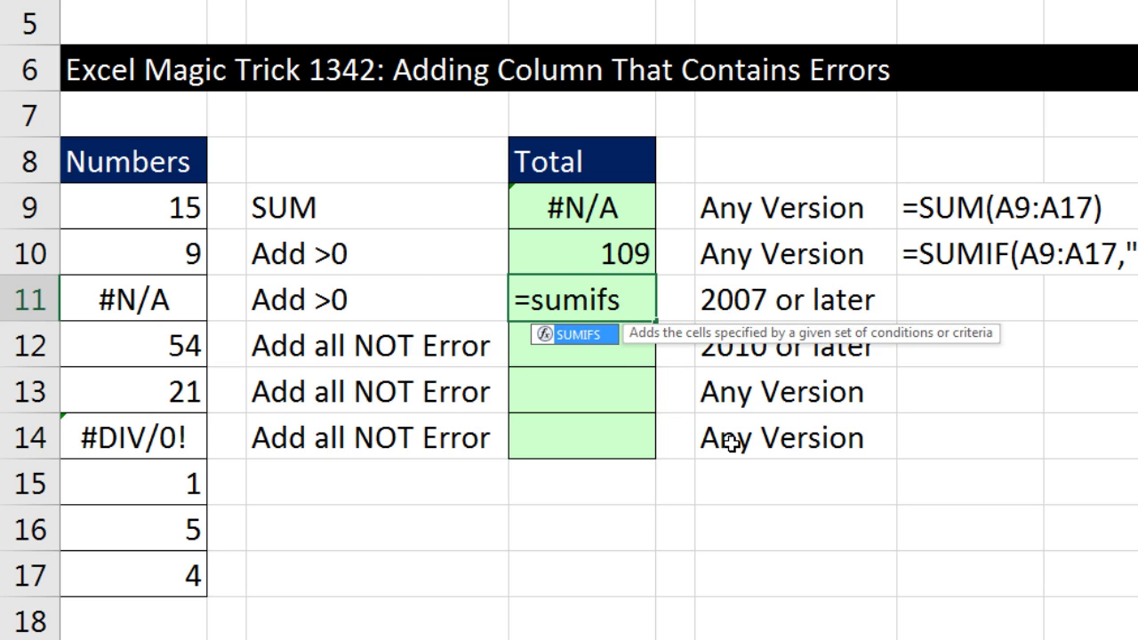
pyautogui.press('Tab')
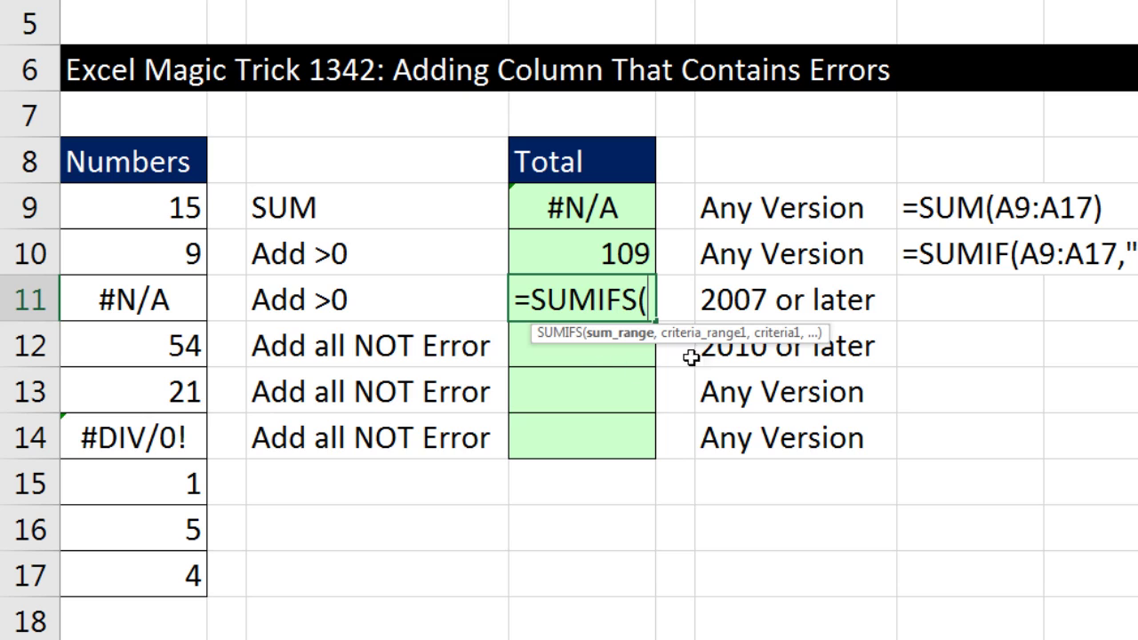
pyautogui.moveTo(167, 209); pyautogui.dragTo(160, 581)
pyautogui.write(',')
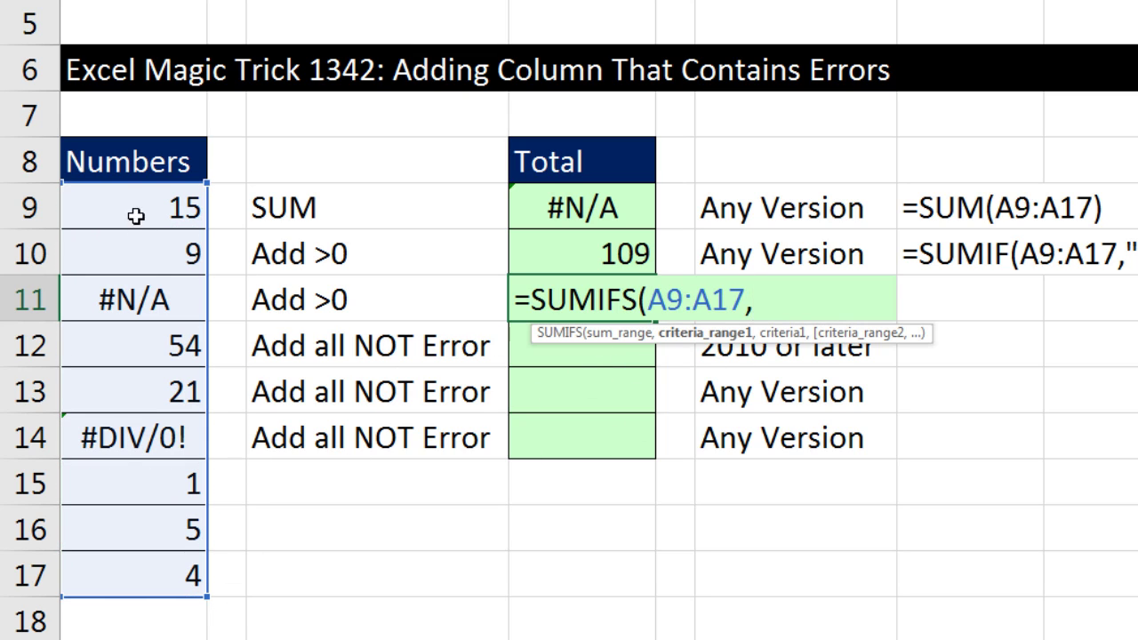
pyautogui.moveTo(140, 214); pyautogui.dragTo(131, 569)
pyautogui.write(',')
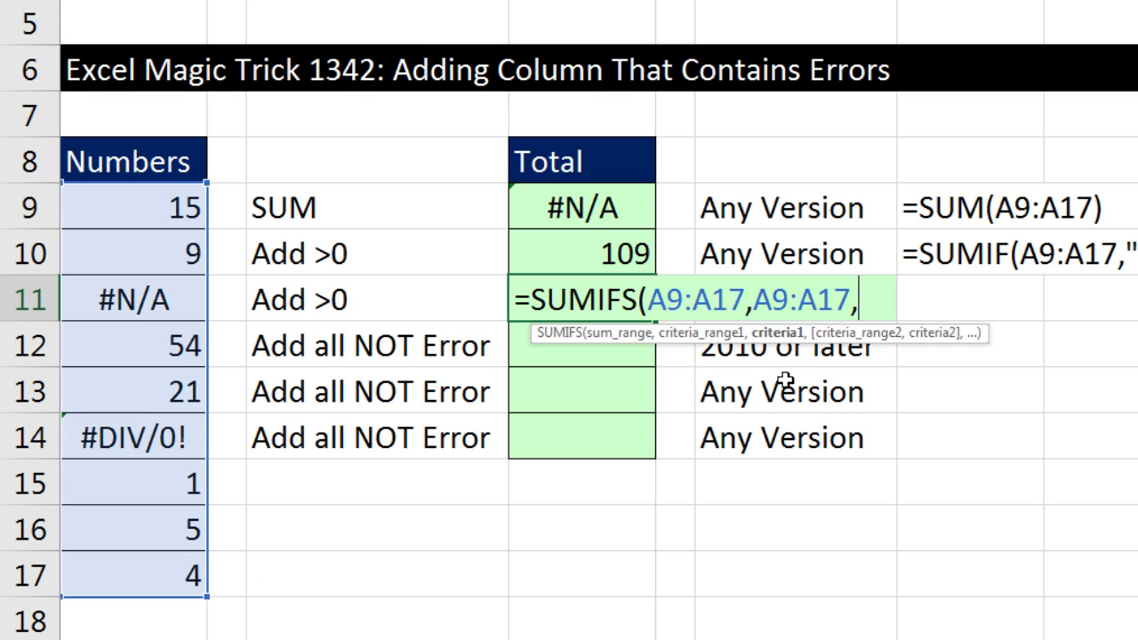
pyautogui.write('">0')
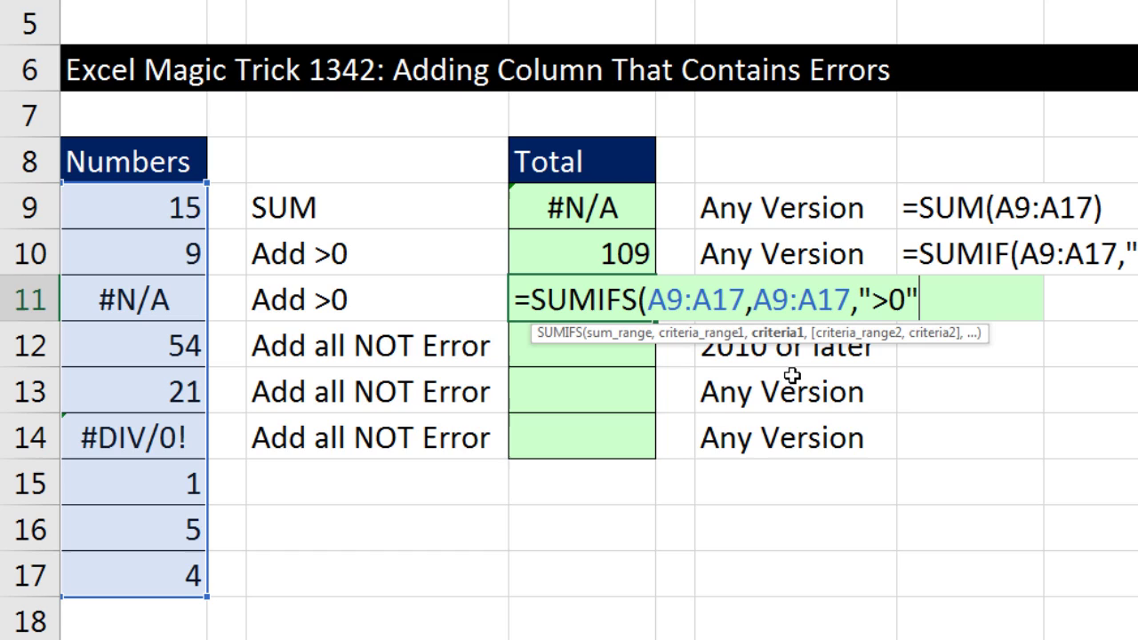
pyautogui.write('")')
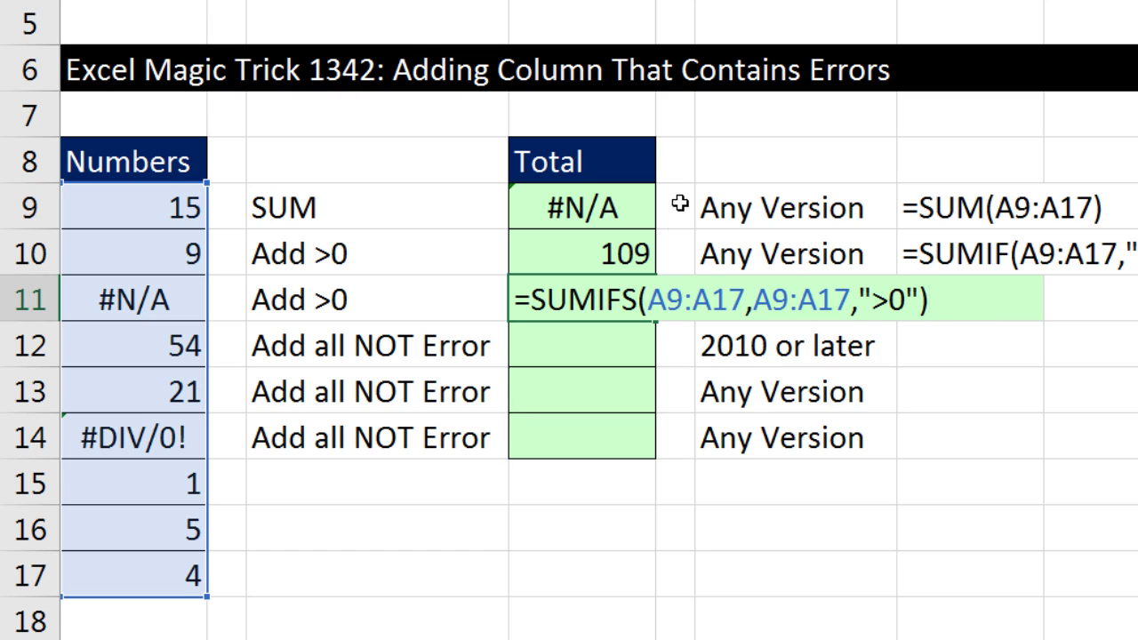
pyautogui.press('Return')
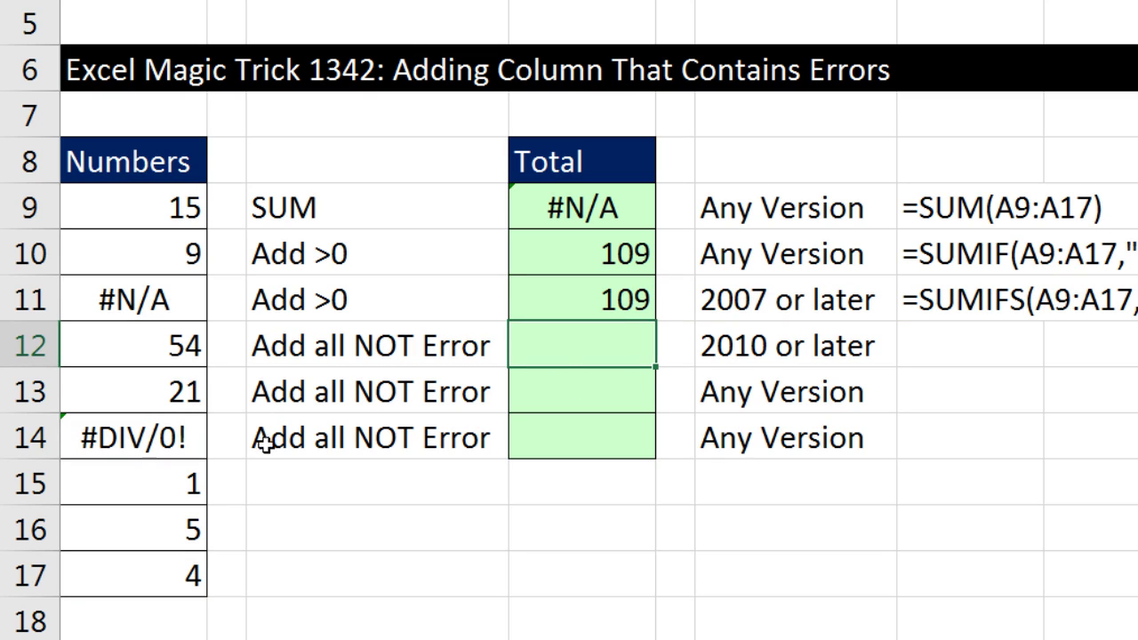
# Change A15 to -1 and A16 to -5 in the numbers list.
pyautogui.click(187, 478)
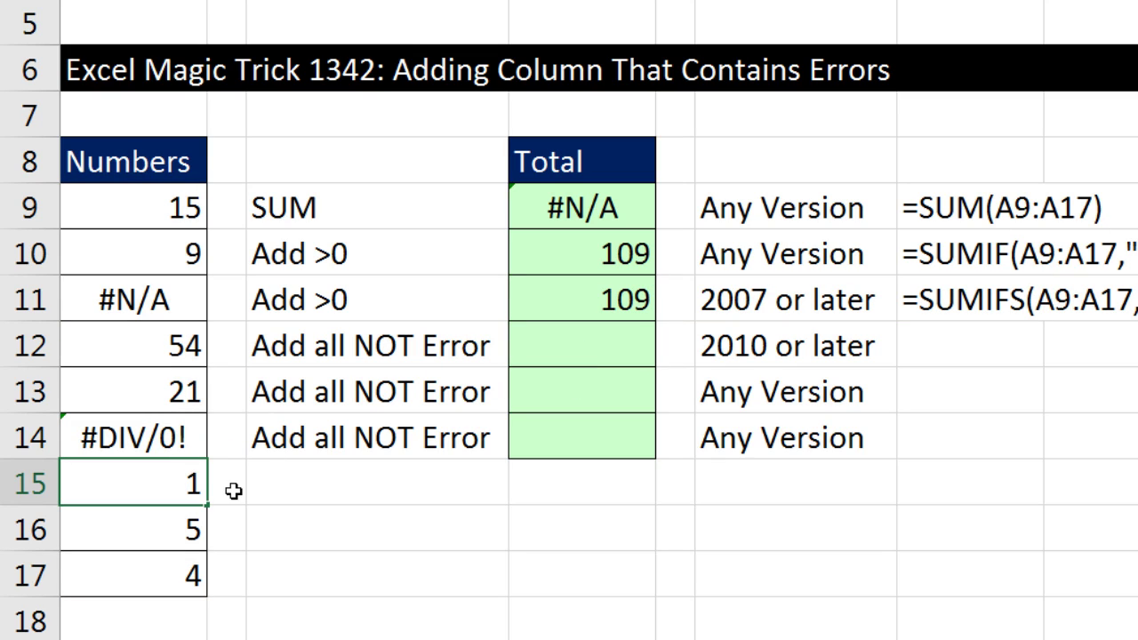
pyautogui.write('-1')
pyautogui.press('Return')
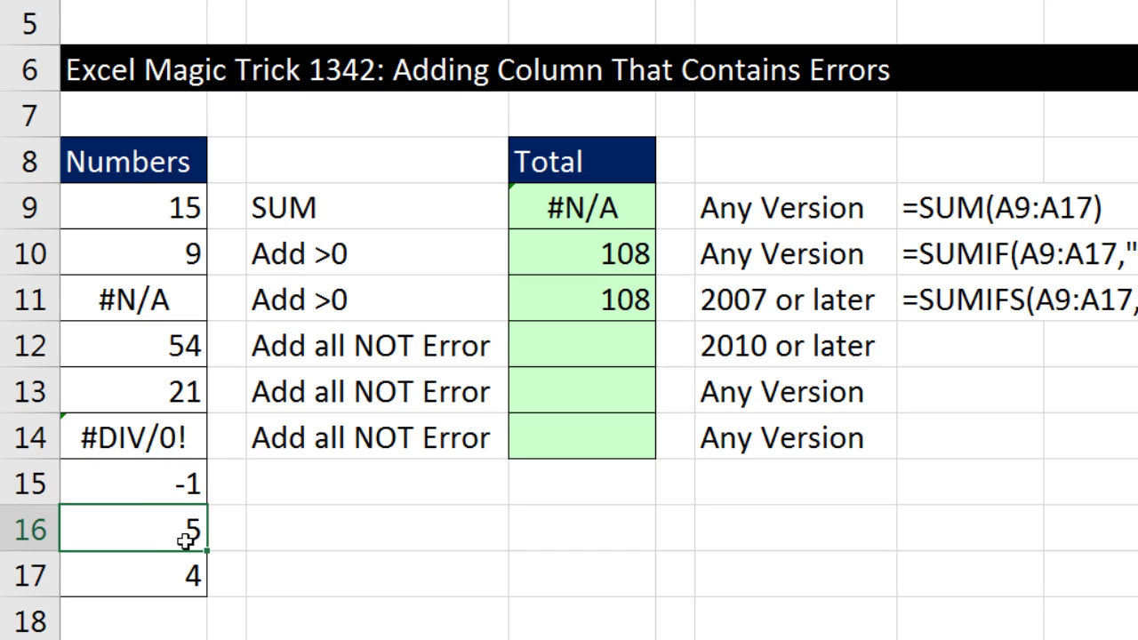
pyautogui.write('-')
pyautogui.press('Return')
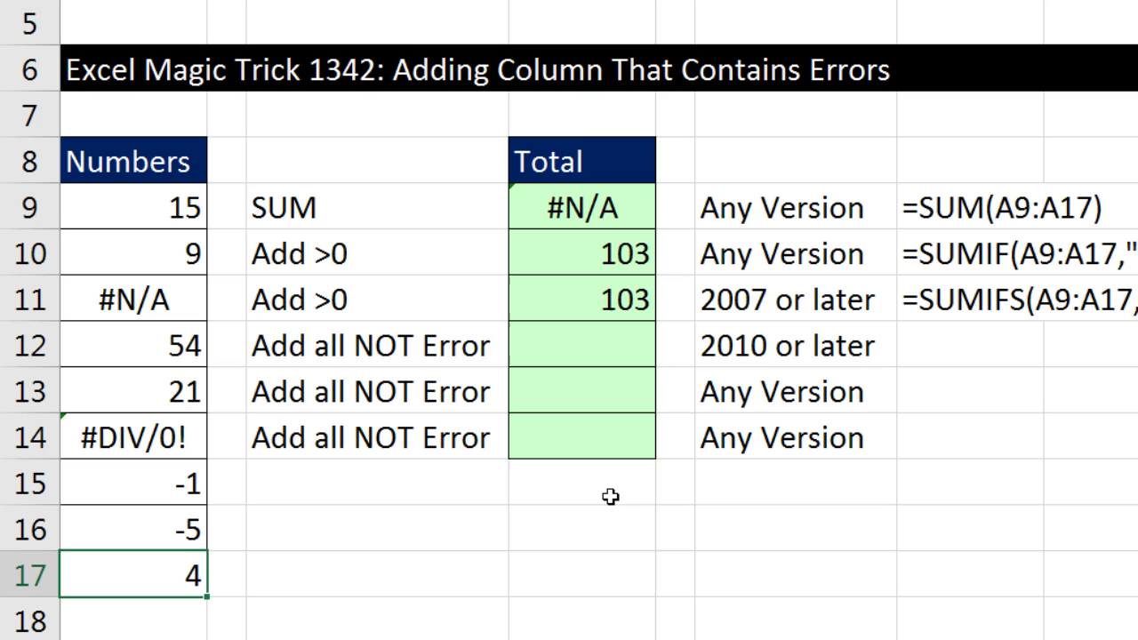
# Review D10's SUMIF formula, now 103, without changing it, then select D12.
pyautogui.doubleClick(516, 254)
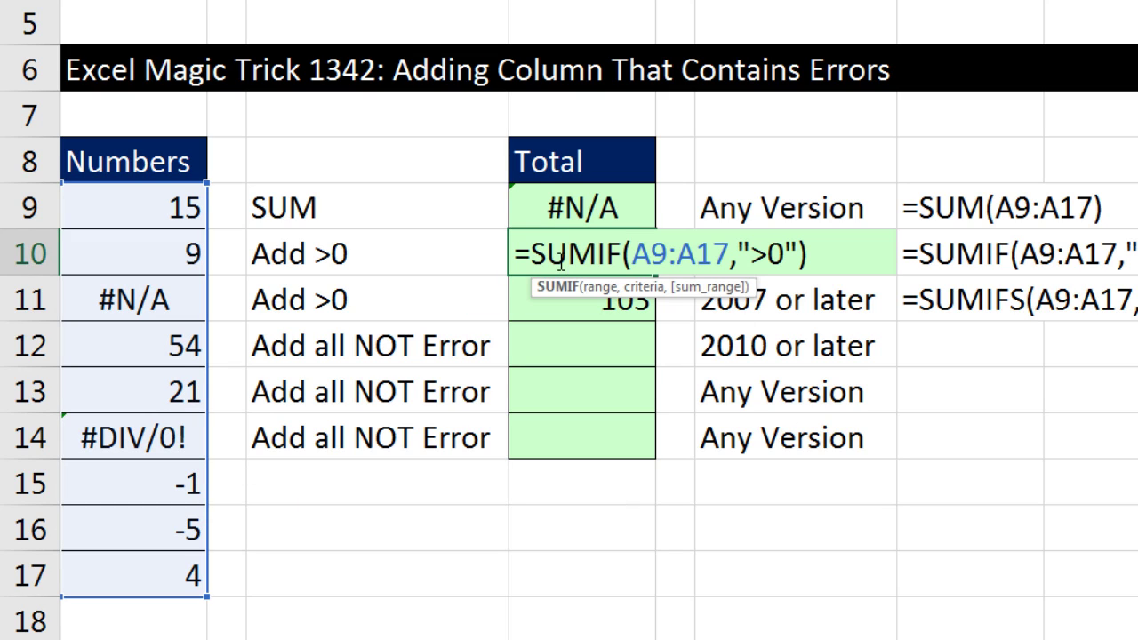
pyautogui.press('Escape')
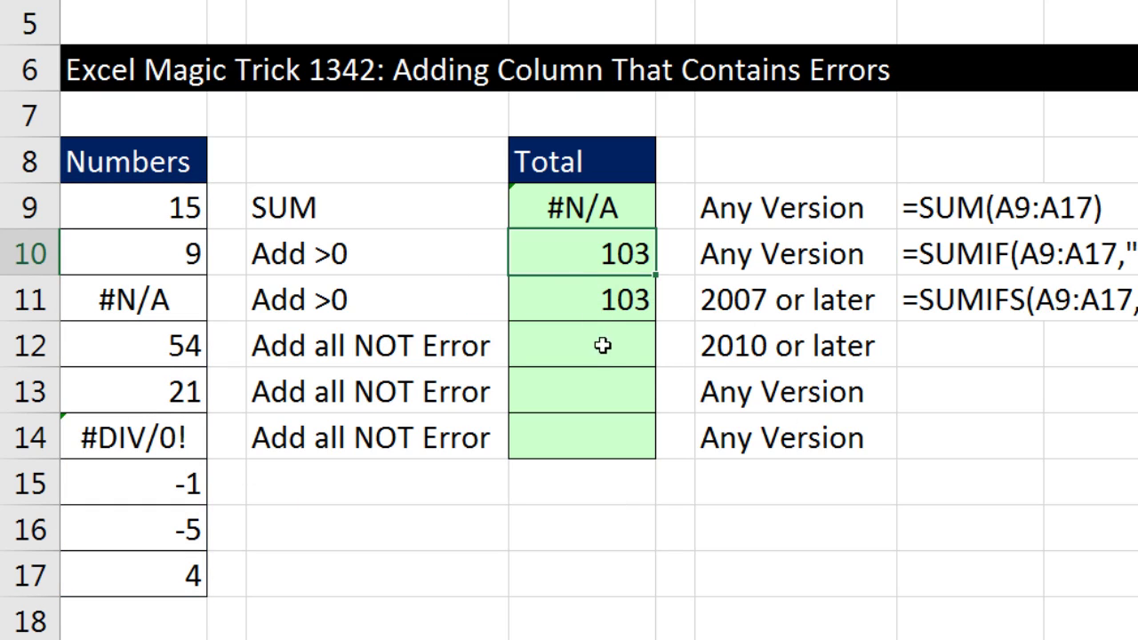
pyautogui.click(594, 349)
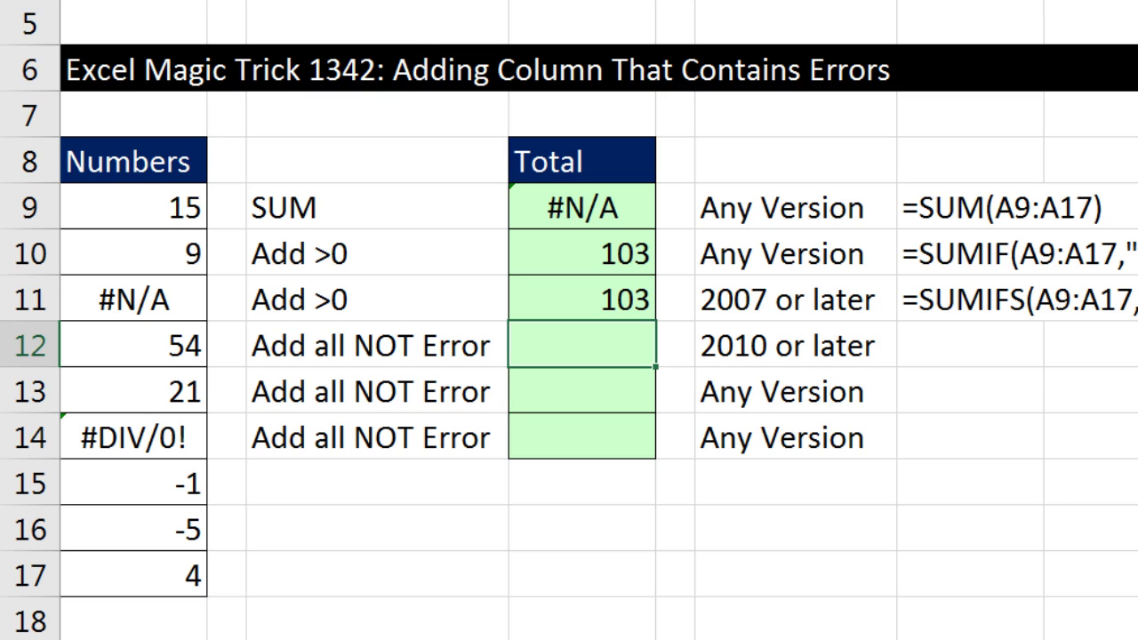
# Enter =AGGREGATE(9,6,A9:A17) in D12 to sum while ignoring errors, giving 97.
pyautogui.write('=ag')
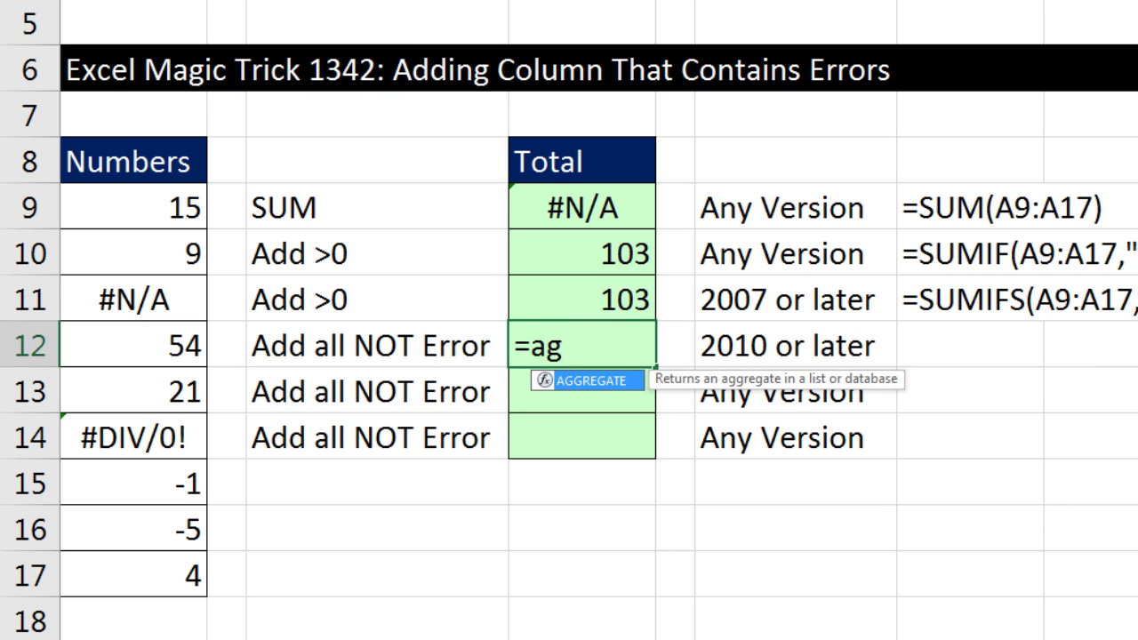
pyautogui.press('Tab')
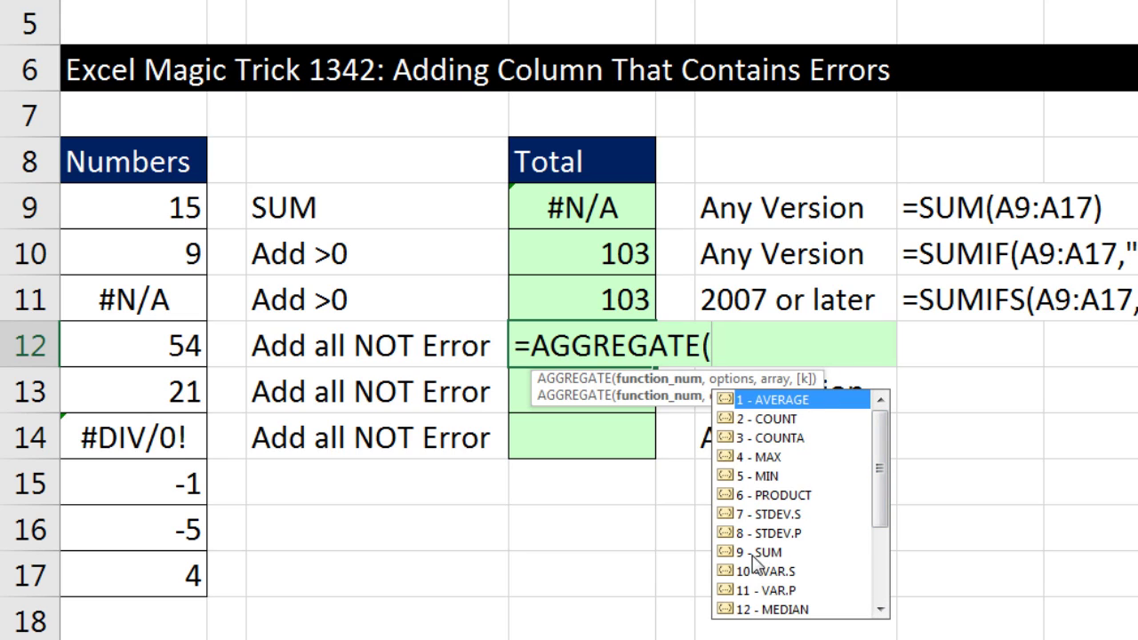
pyautogui.write('9')
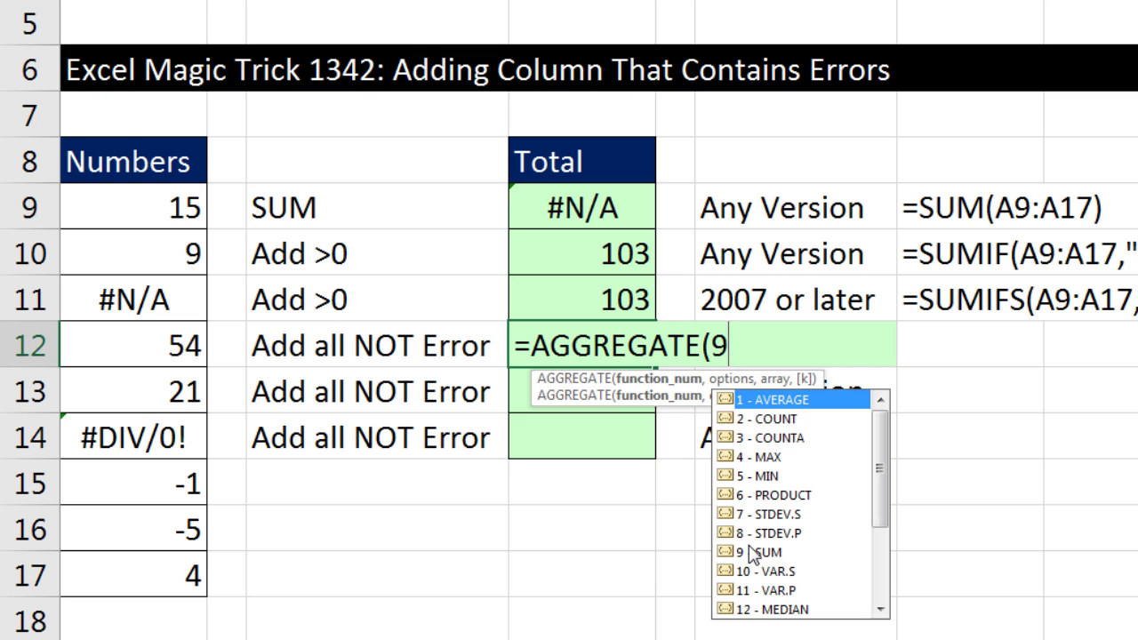
pyautogui.write(',')
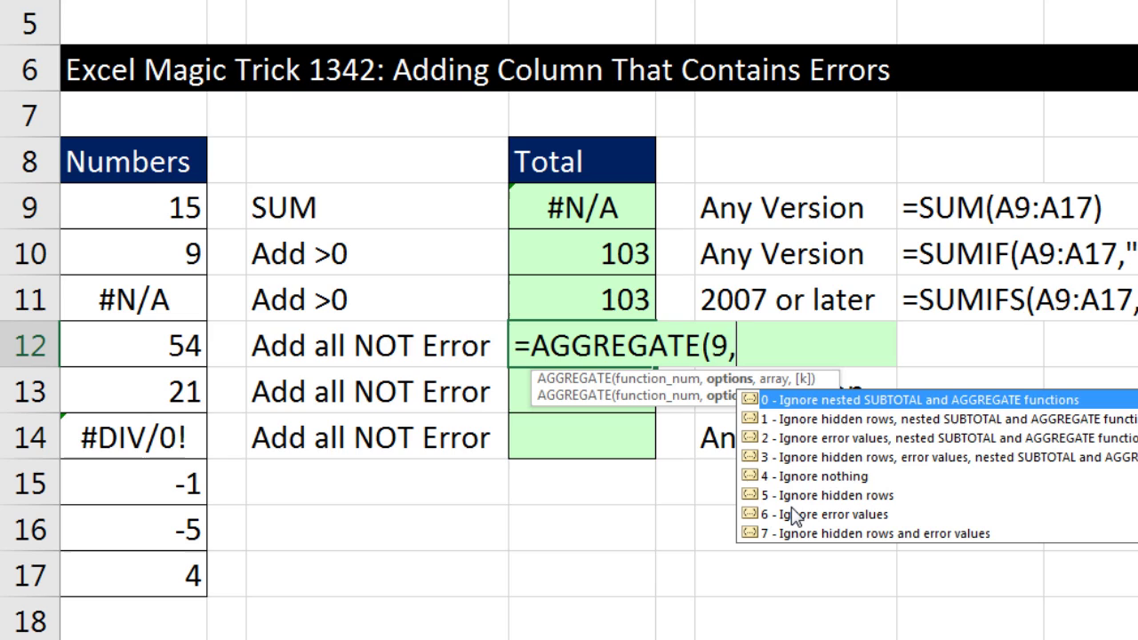
pyautogui.write(',')
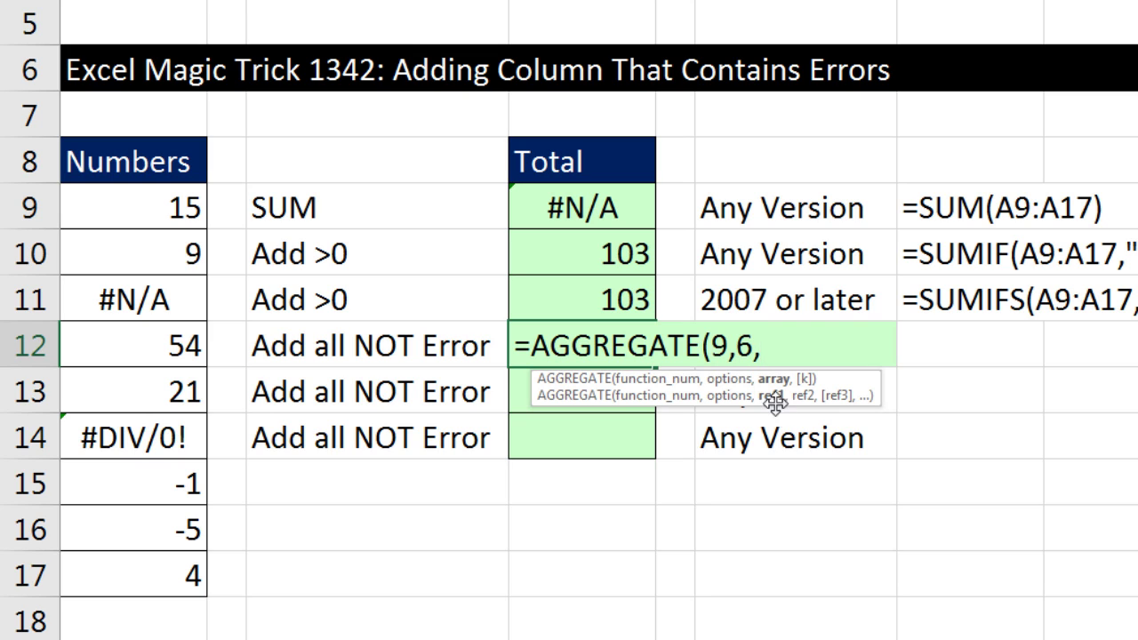
pyautogui.moveTo(84, 208); pyautogui.dragTo(160, 579)
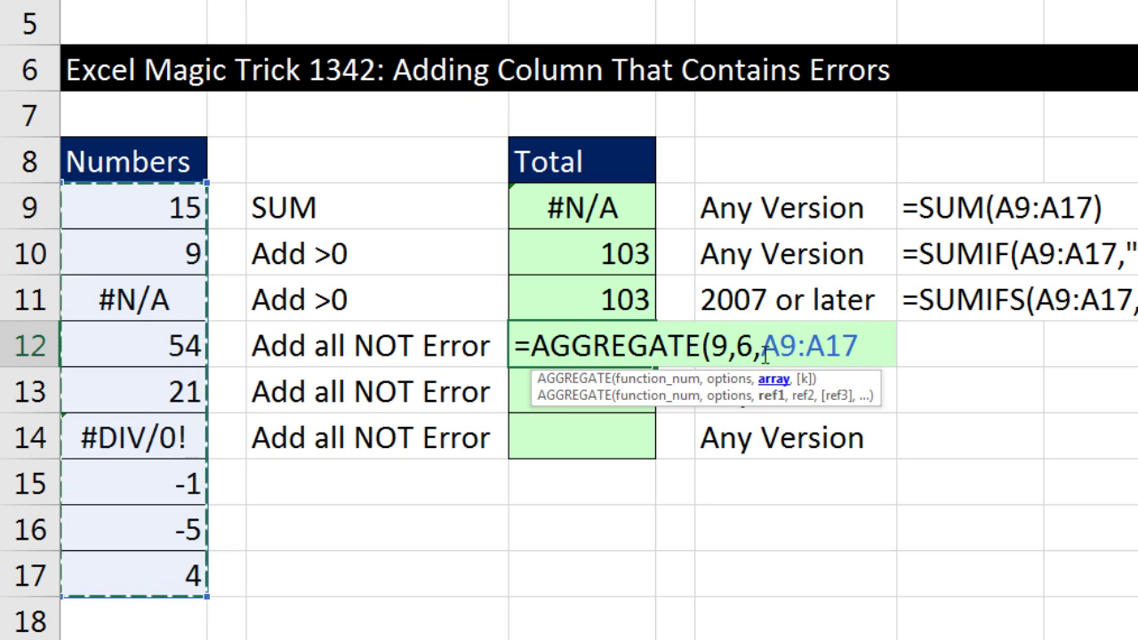
pyautogui.press('Return')
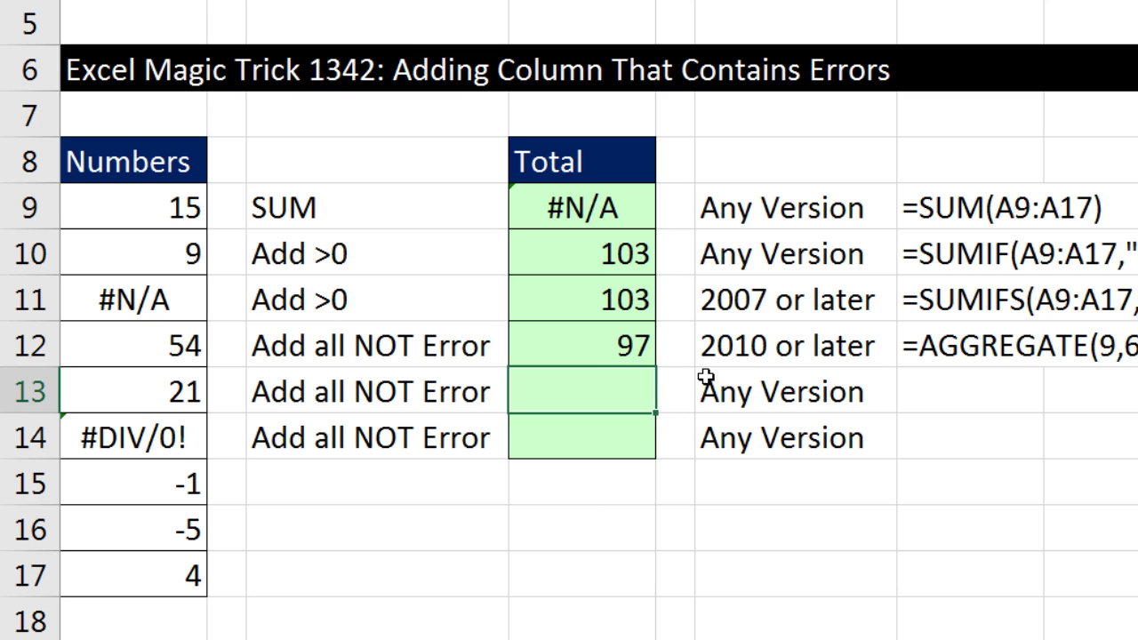
pyautogui.click(616, 301)
pyautogui.doubleClick(618, 301)
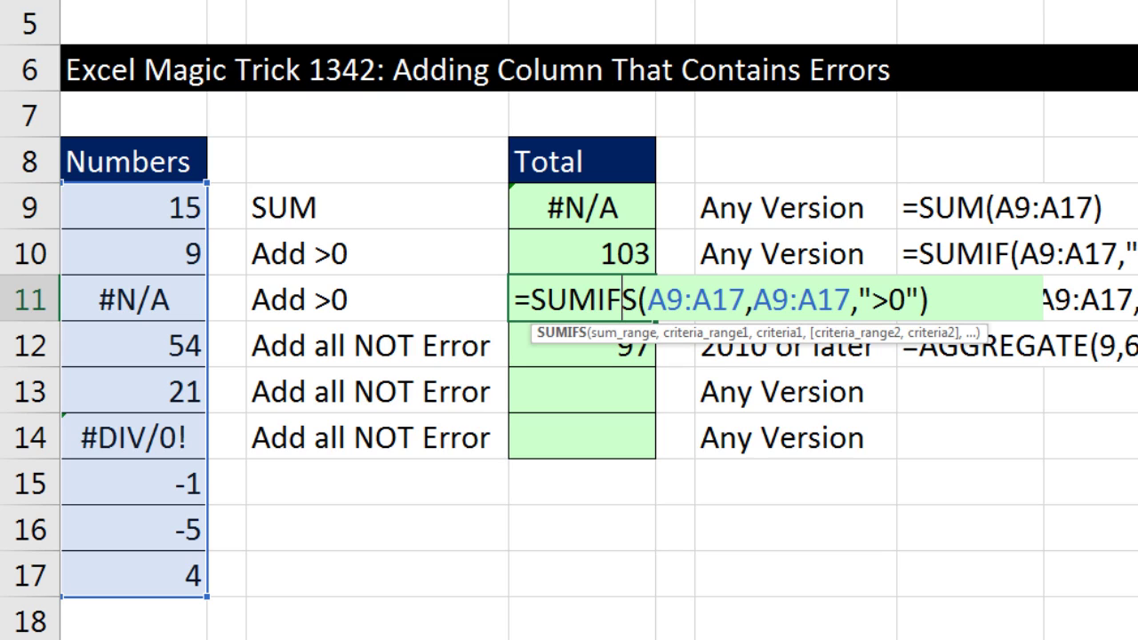
pyautogui.hotkey('ctrl', 'Return')
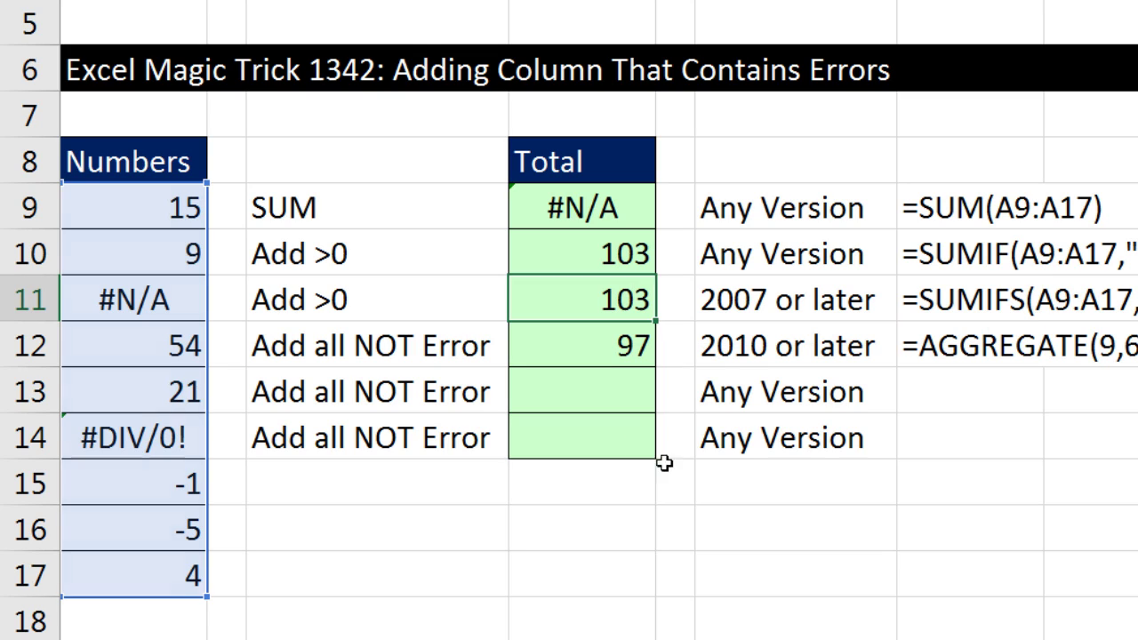
pyautogui.click(598, 398)
# Enter =SUMIF(A9:A17,">0")+SUMIF(A9:A17,"<0") in D13, returning 97.
pyautogui.write('=sumif')
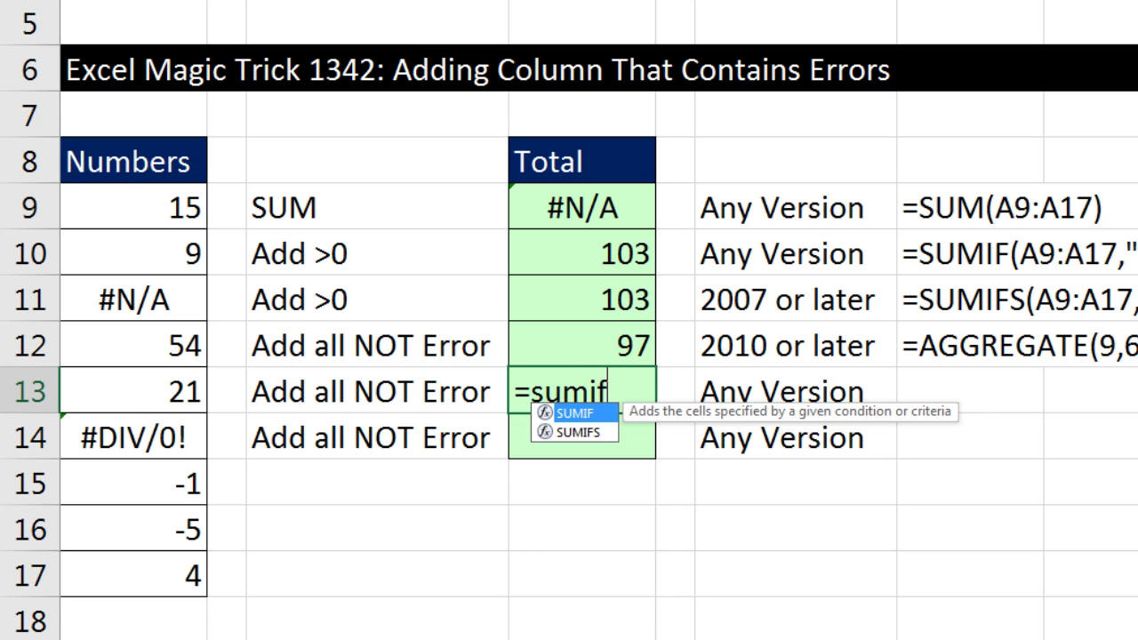
pyautogui.press('Tab')
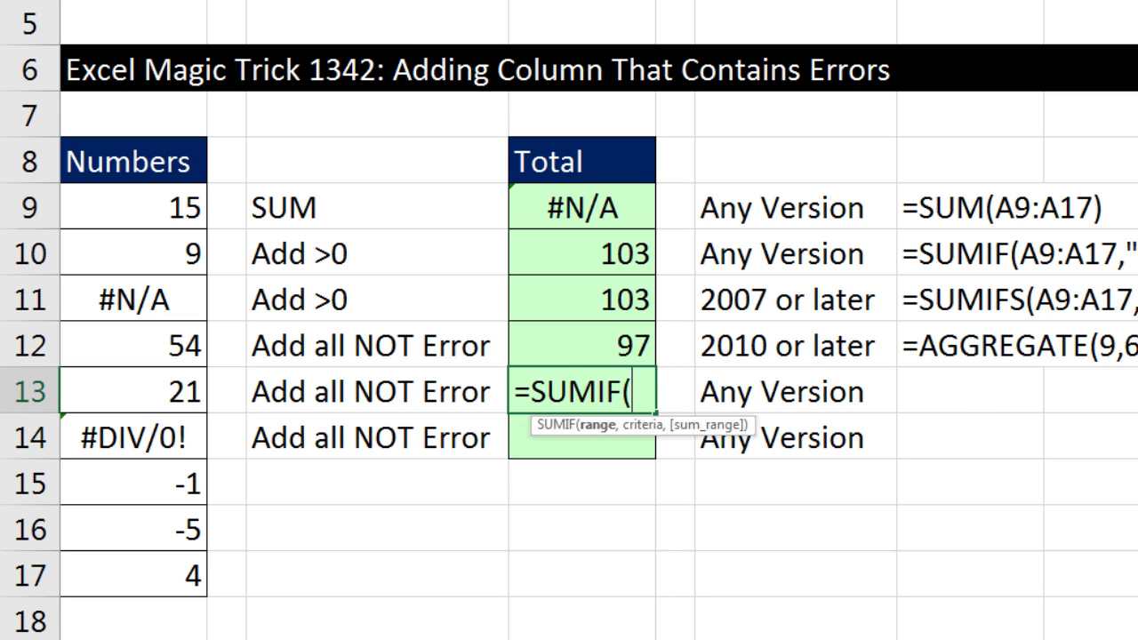
pyautogui.moveTo(178, 200); pyautogui.dragTo(177, 576)
pyautogui.write(',')
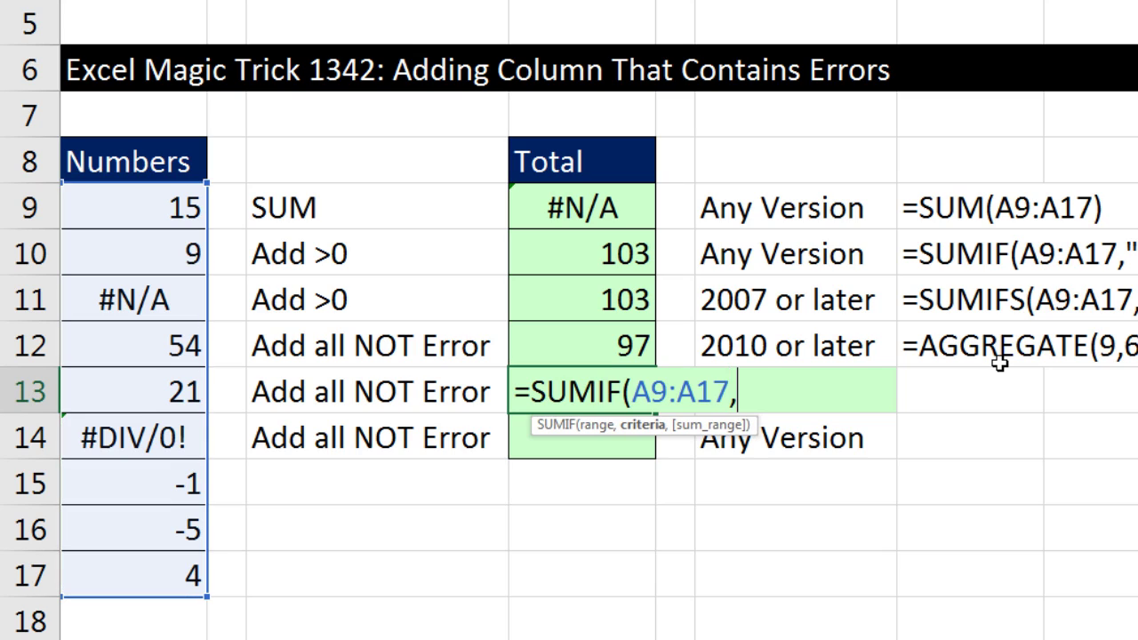
pyautogui.write('">0')
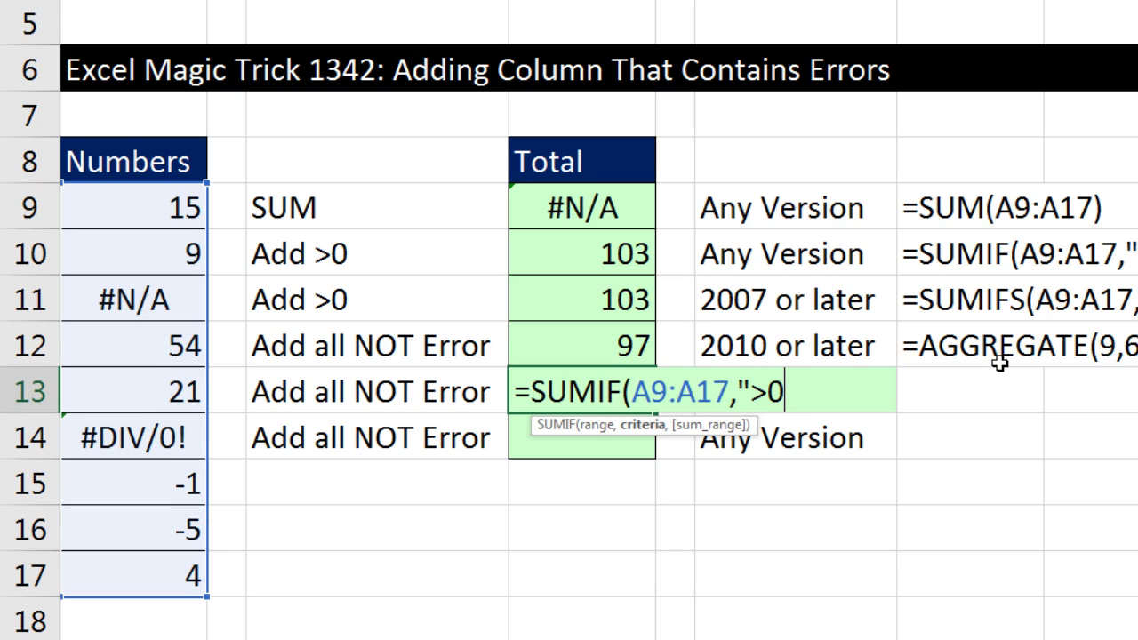
pyautogui.write('")+sumif')
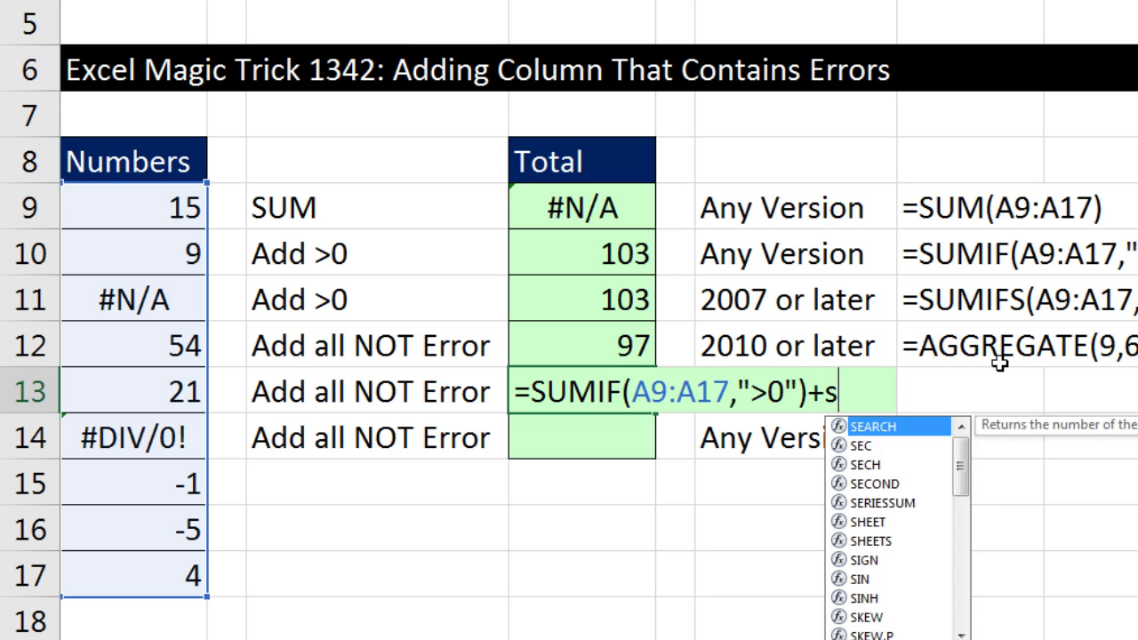
pyautogui.press('Tab')
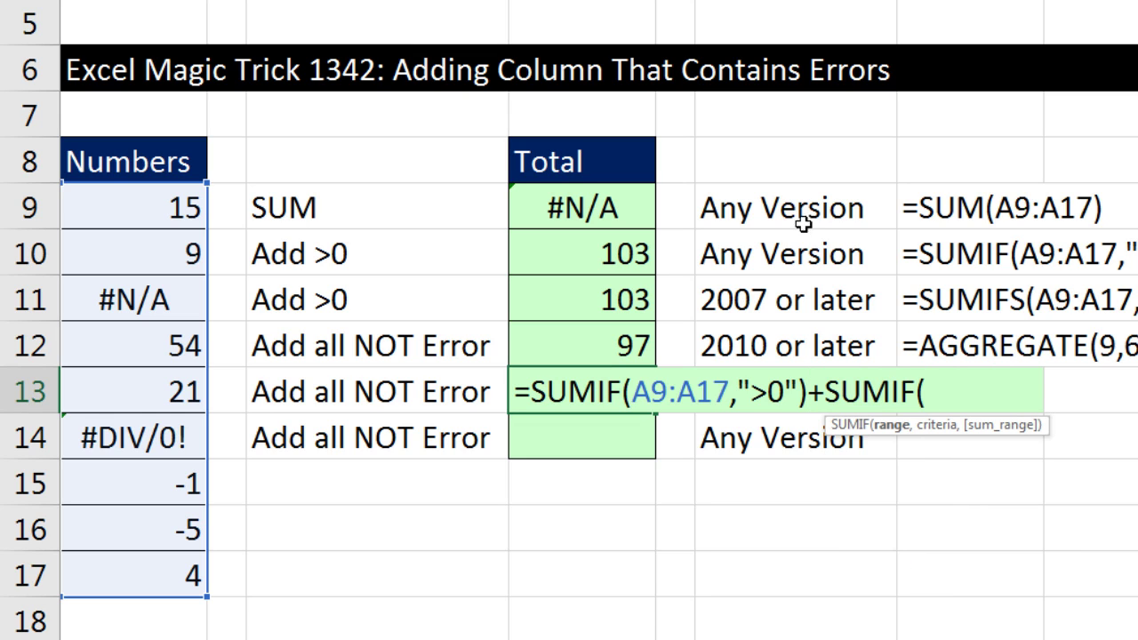
pyautogui.moveTo(183, 209); pyautogui.dragTo(191, 588)
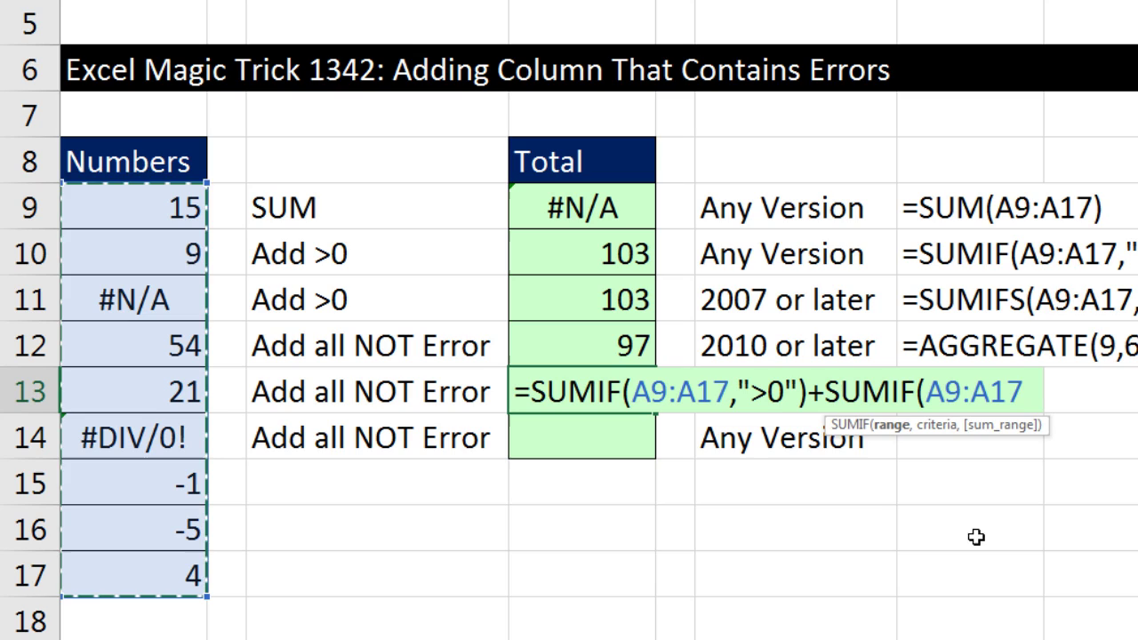
pyautogui.write(',"<0"')
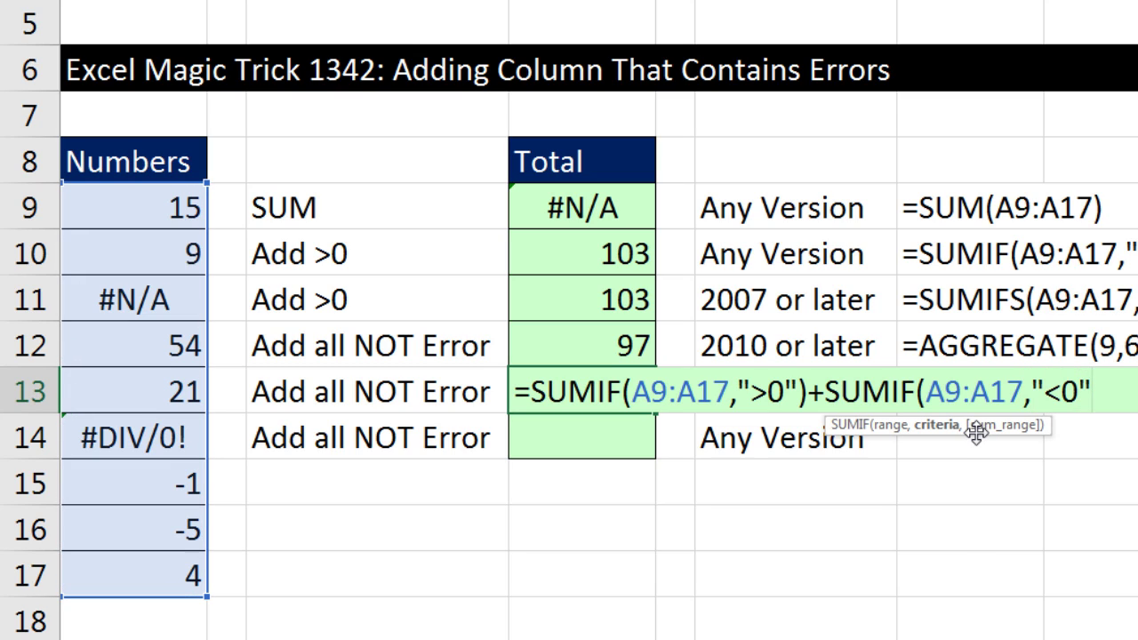
pyautogui.write(')')
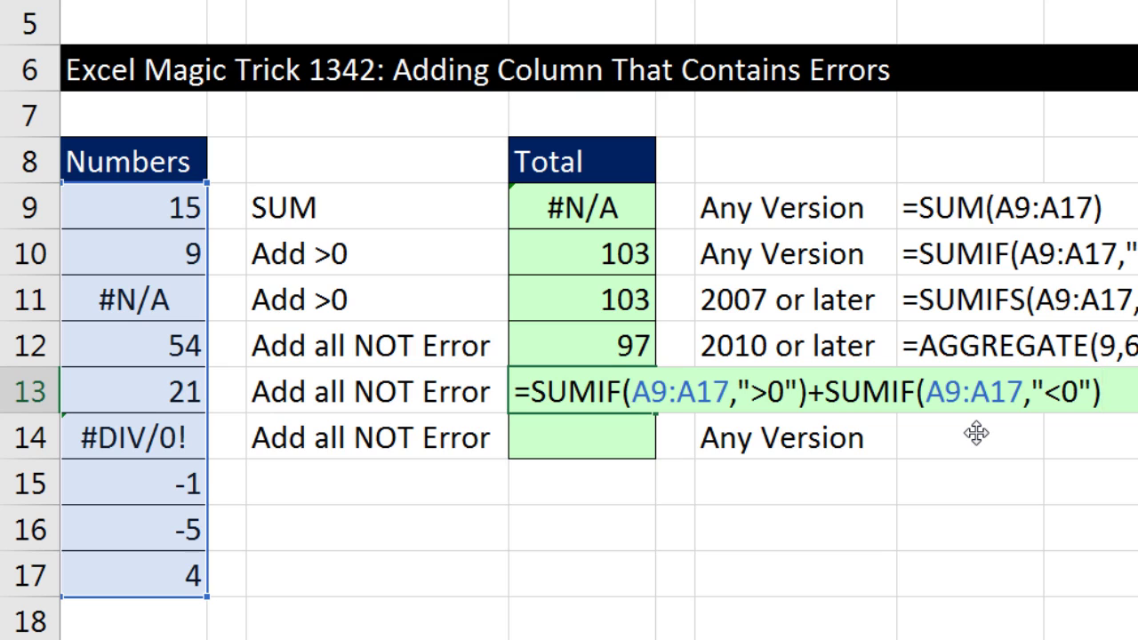
pyautogui.press('Return')
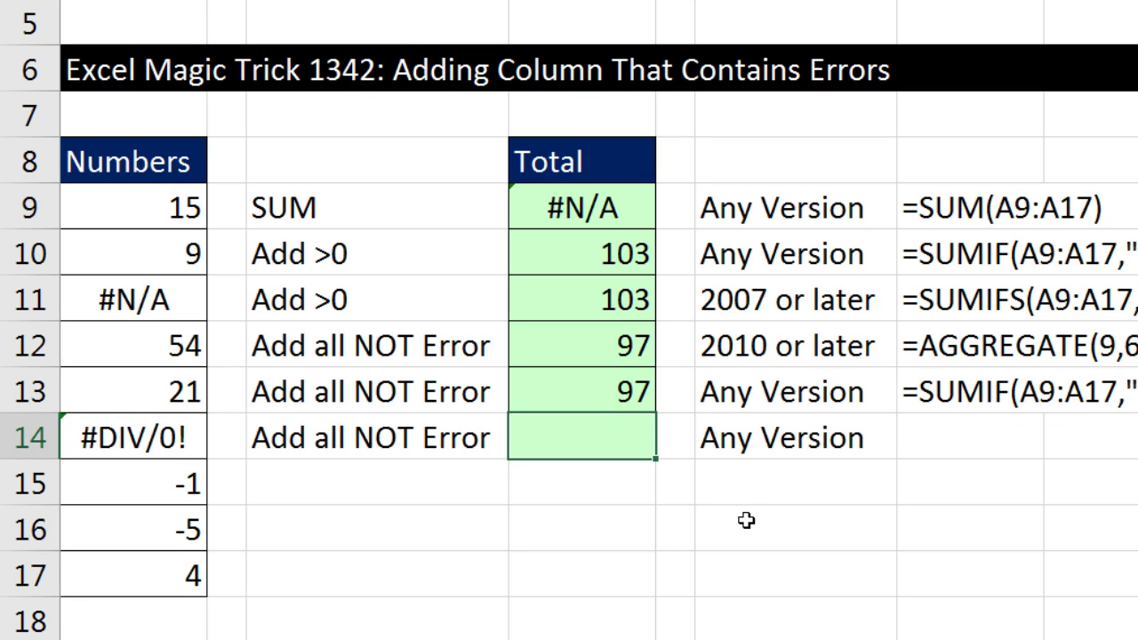
# Review row 13's formula without changes, then select the empty D14.
pyautogui.doubleClick(597, 392)
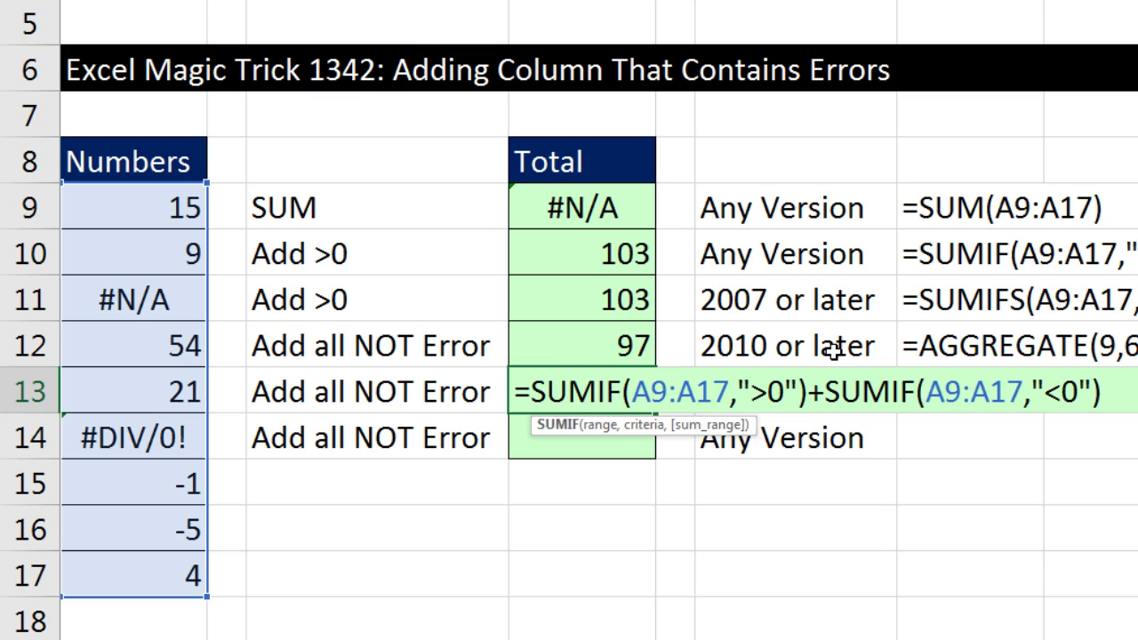
pyautogui.press('Escape')
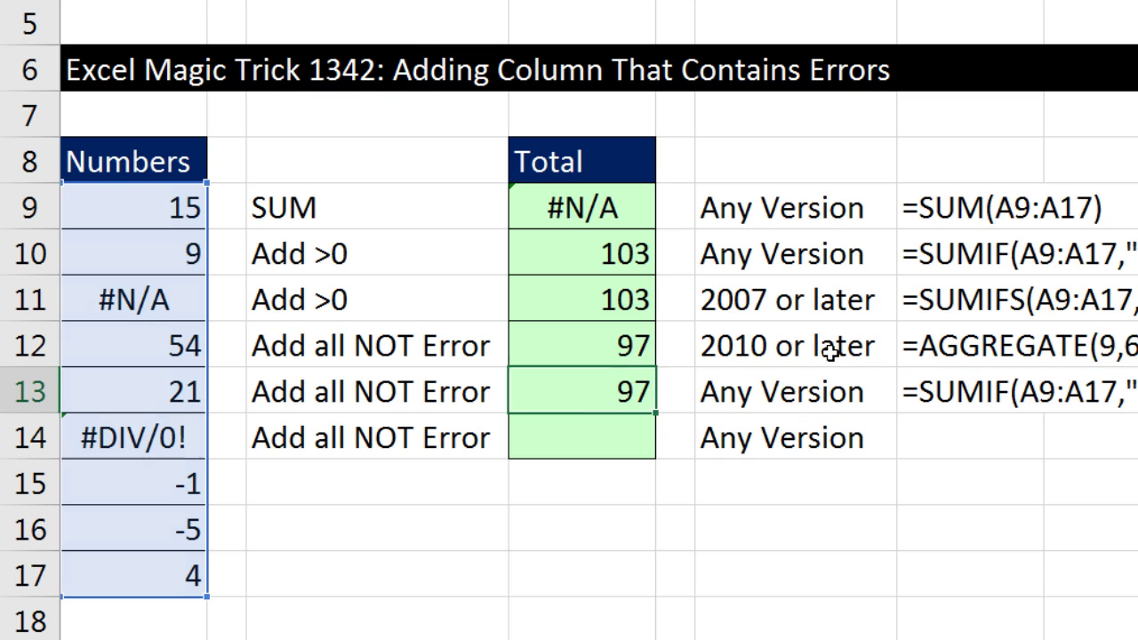
pyautogui.click(579, 432)
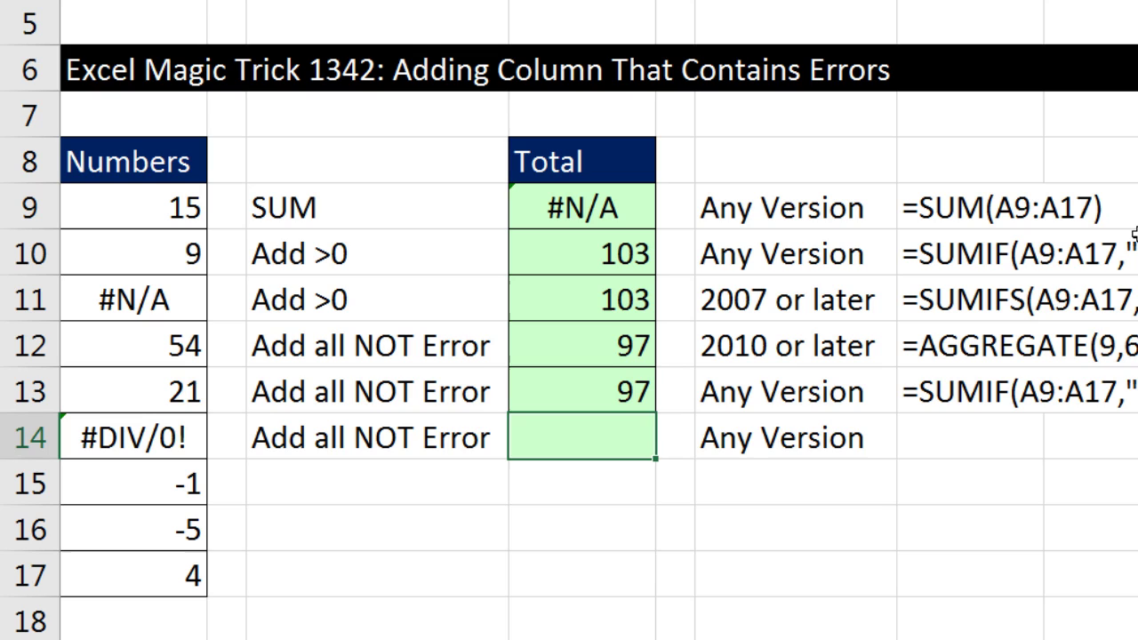
# Start D14's formula as =SUM(IF(ISERROR( using the function suggestions.
pyautogui.write('=su')
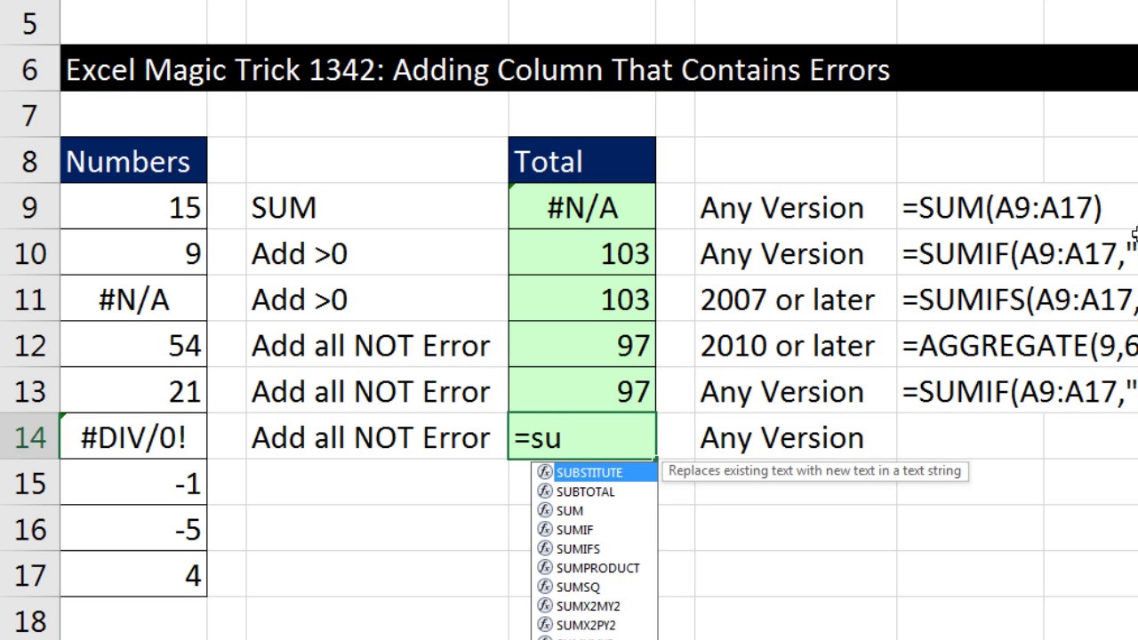
pyautogui.write('m')
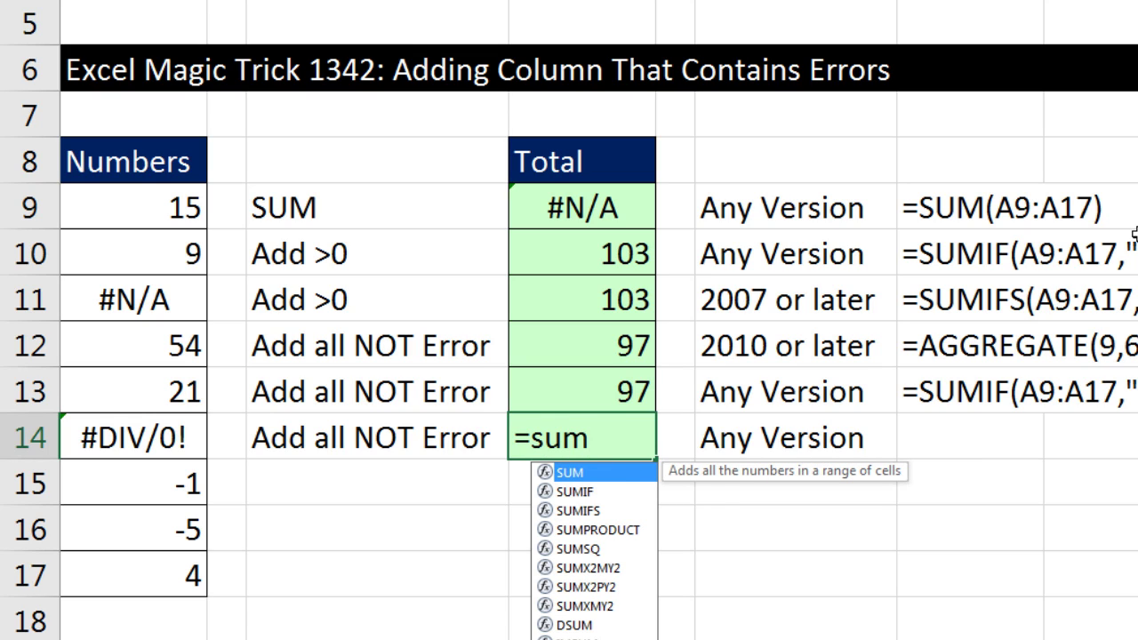
pyautogui.press('Tab')
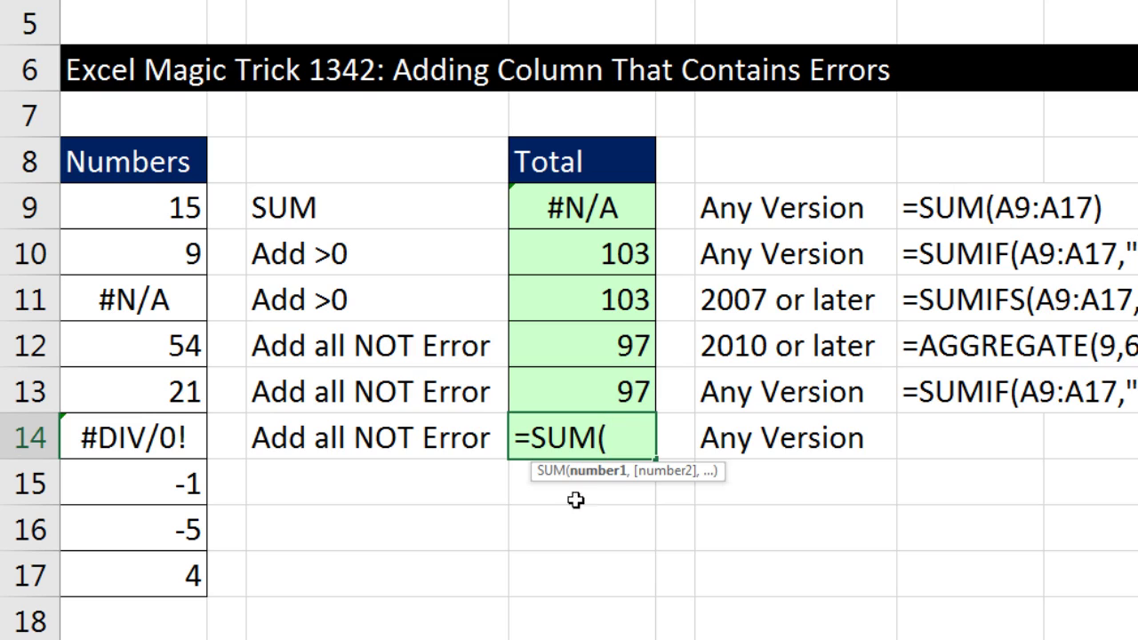
pyautogui.write('i')
pyautogui.press('Tab')
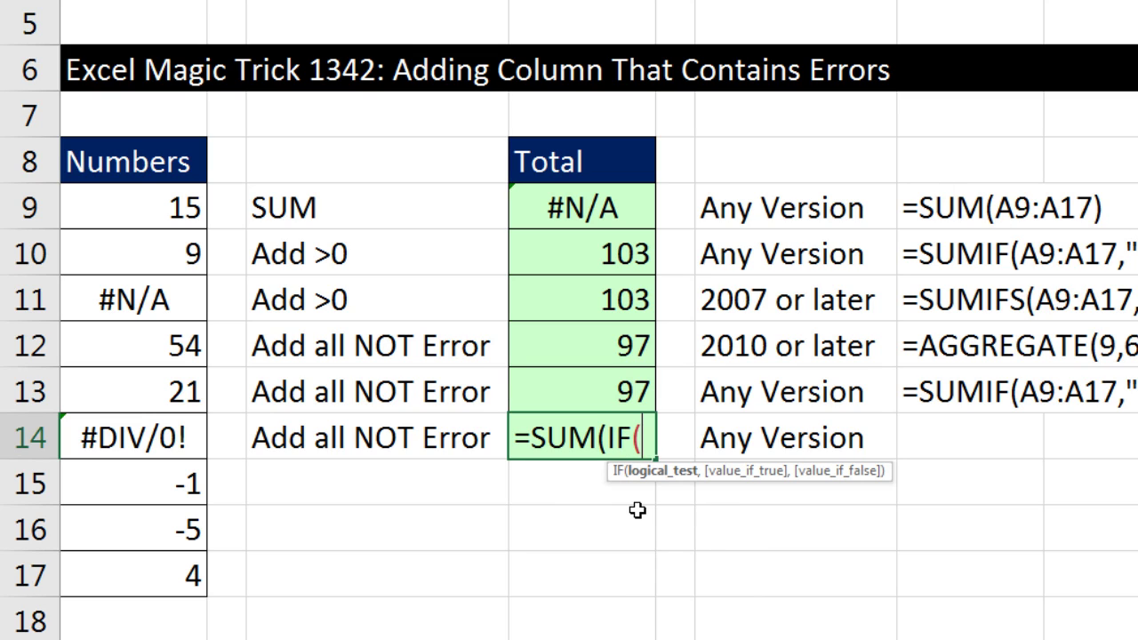
pyautogui.write('ise')
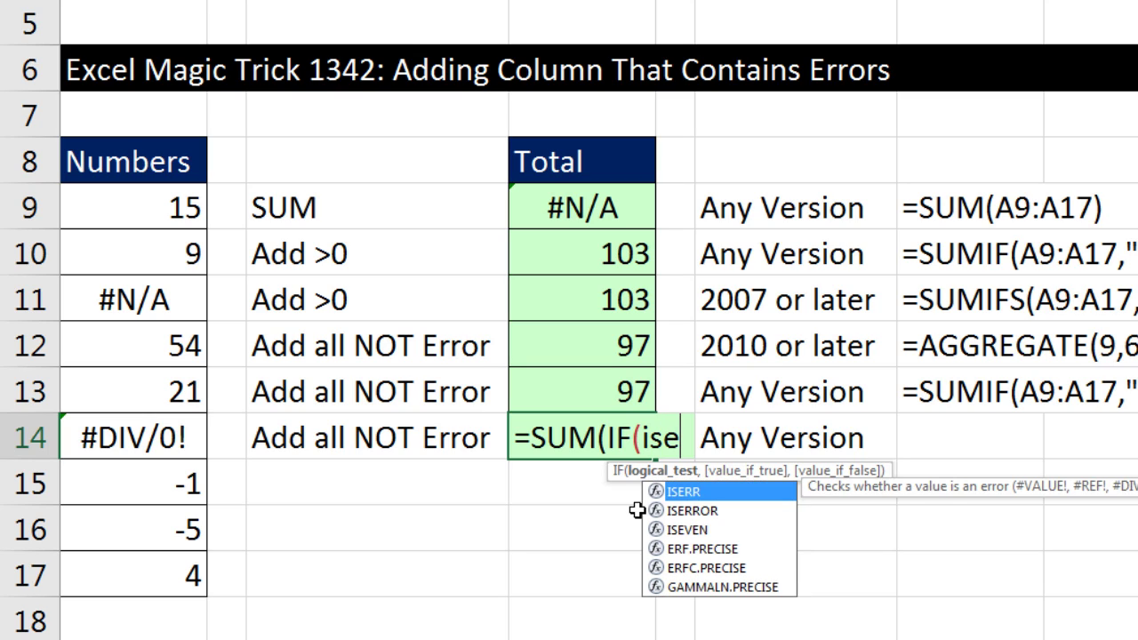
pyautogui.press('Down')
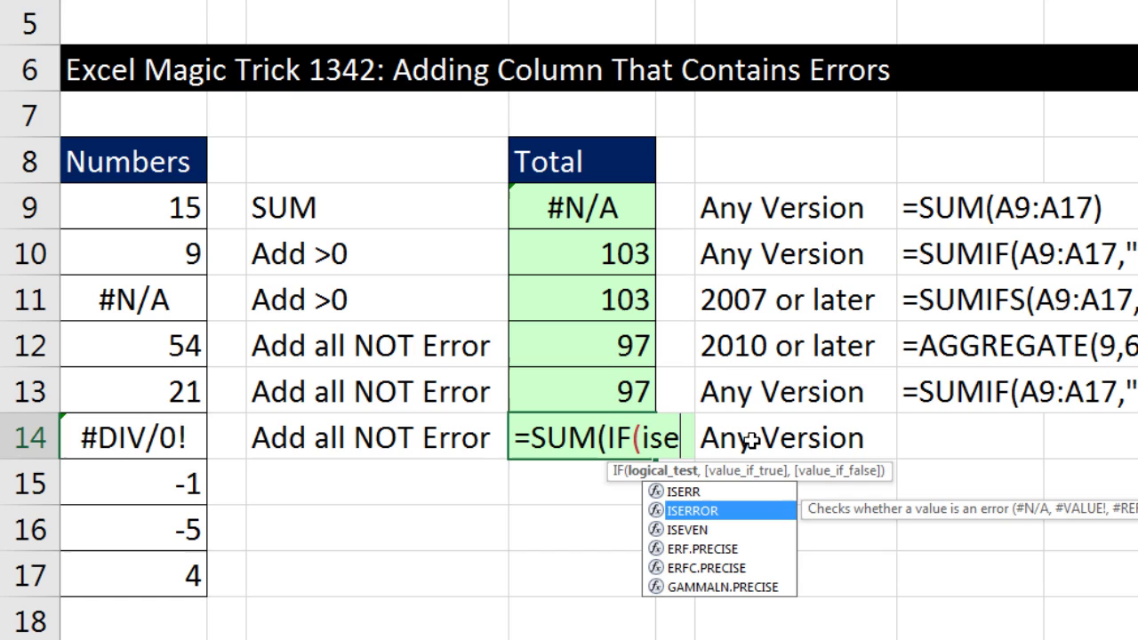
pyautogui.press('Up')
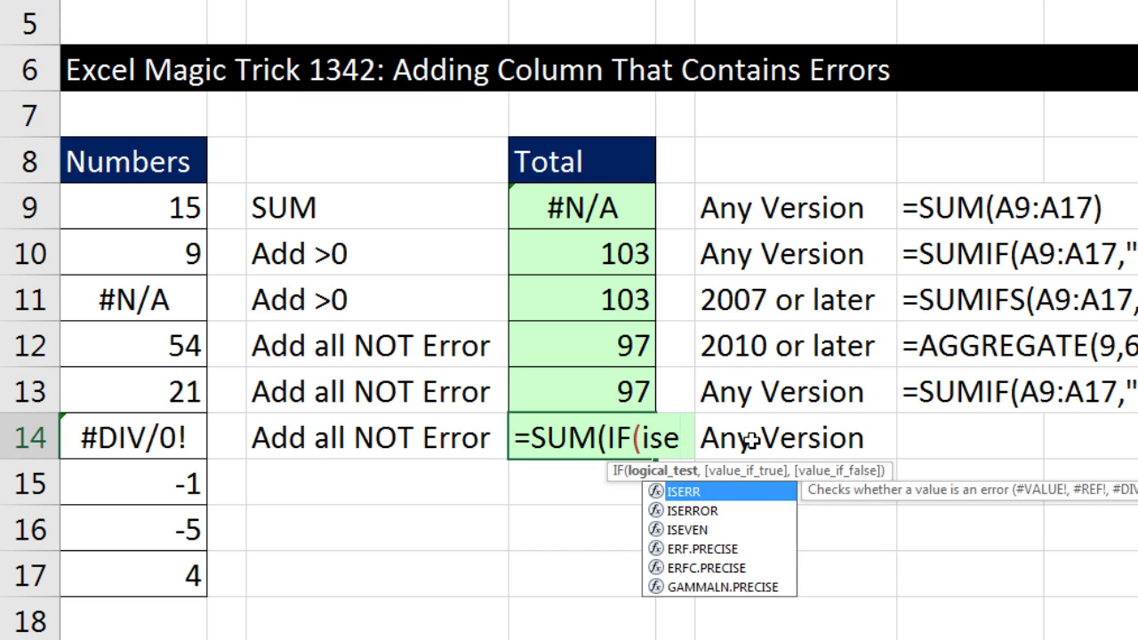
pyautogui.press('Down')
pyautogui.press('Tab')
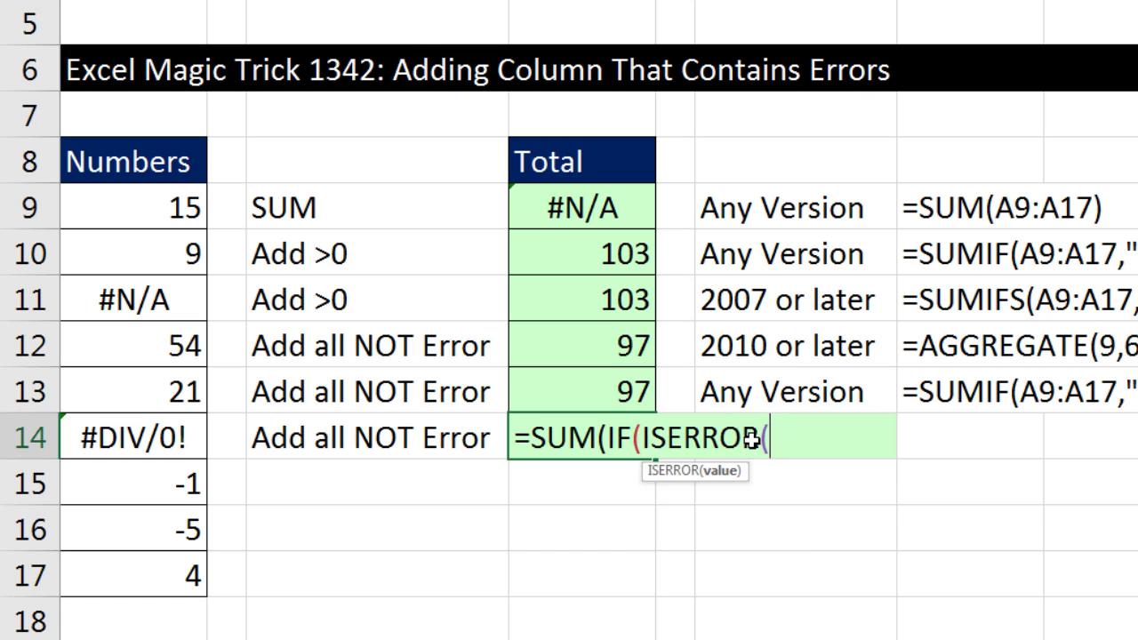
# Complete ISERROR(A9:A17) and evaluate it with F9 into a TRUE/FALSE array.
pyautogui.moveTo(153, 212); pyautogui.dragTo(159, 570)
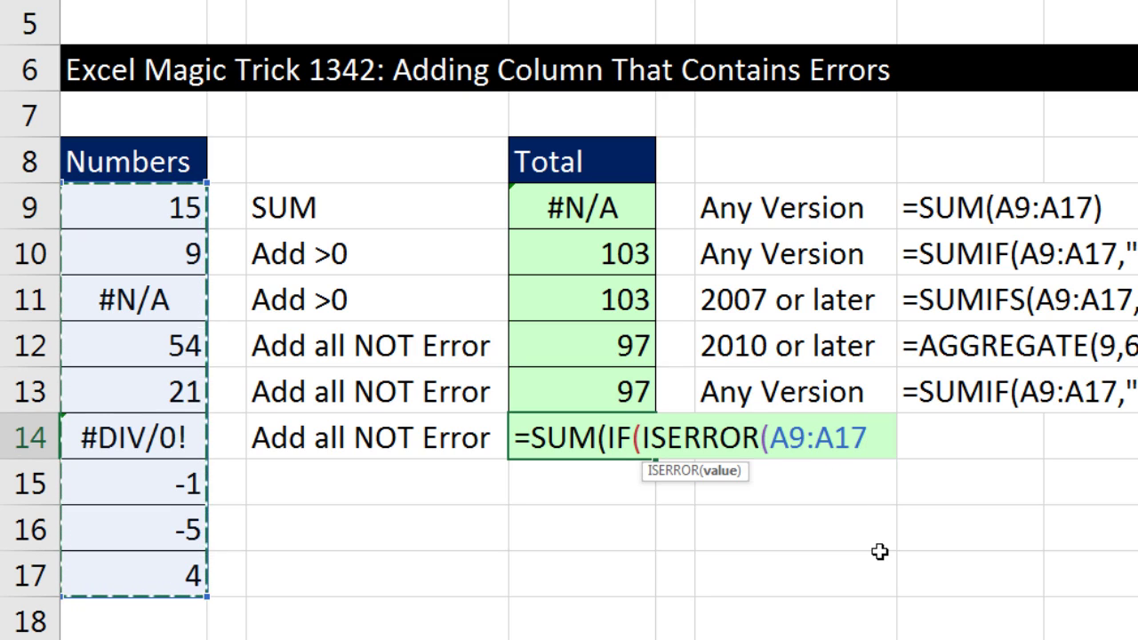
pyautogui.write(')')
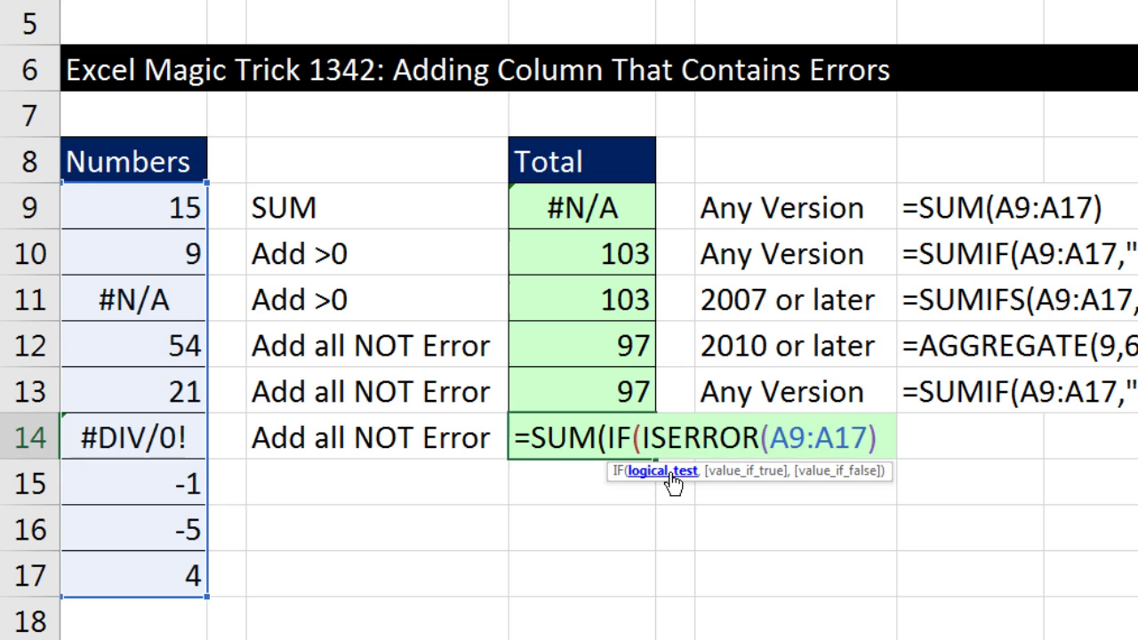
pyautogui.click(673, 474)
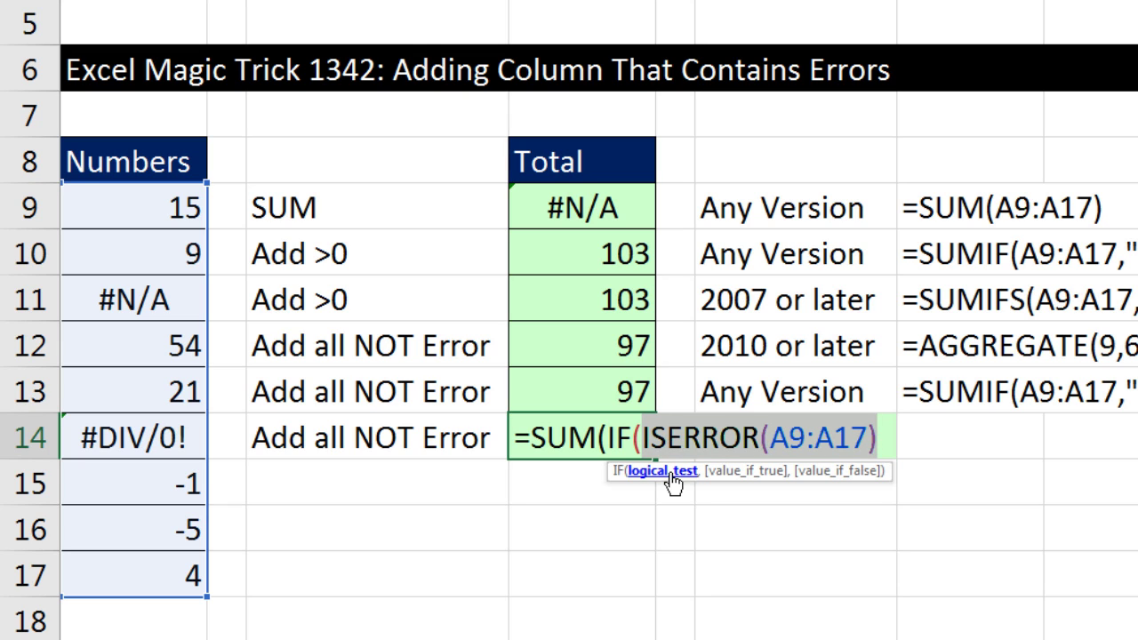
pyautogui.press('F9')
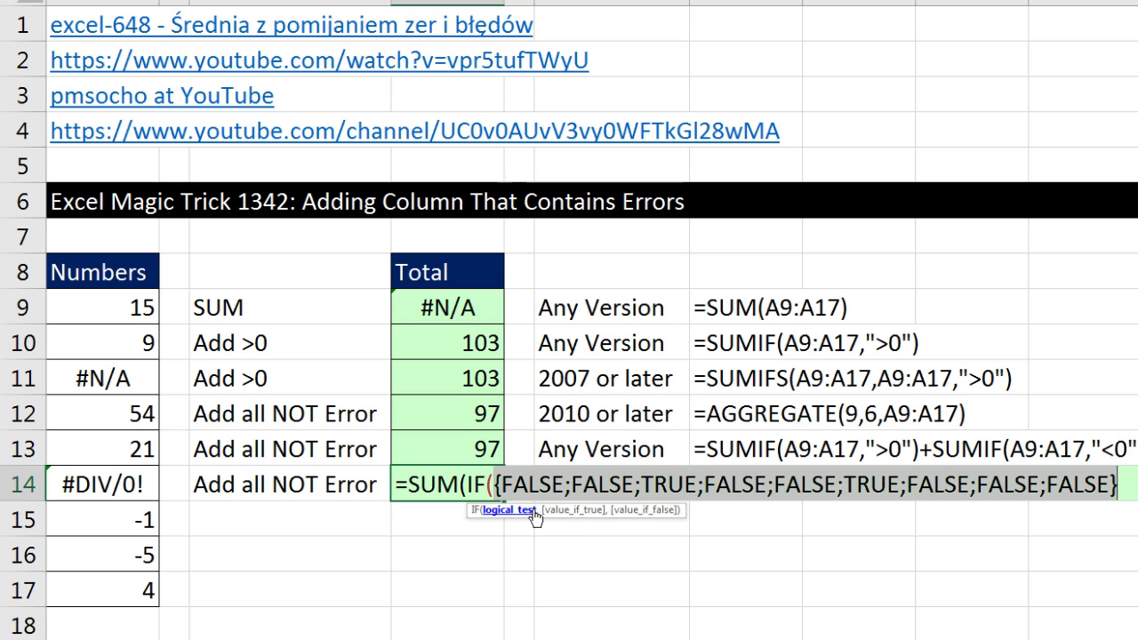
# Restore the ISERROR test and finish the IF with "" for errors and A9:A17 otherwise.
pyautogui.hotkey('ctrl', 'z')
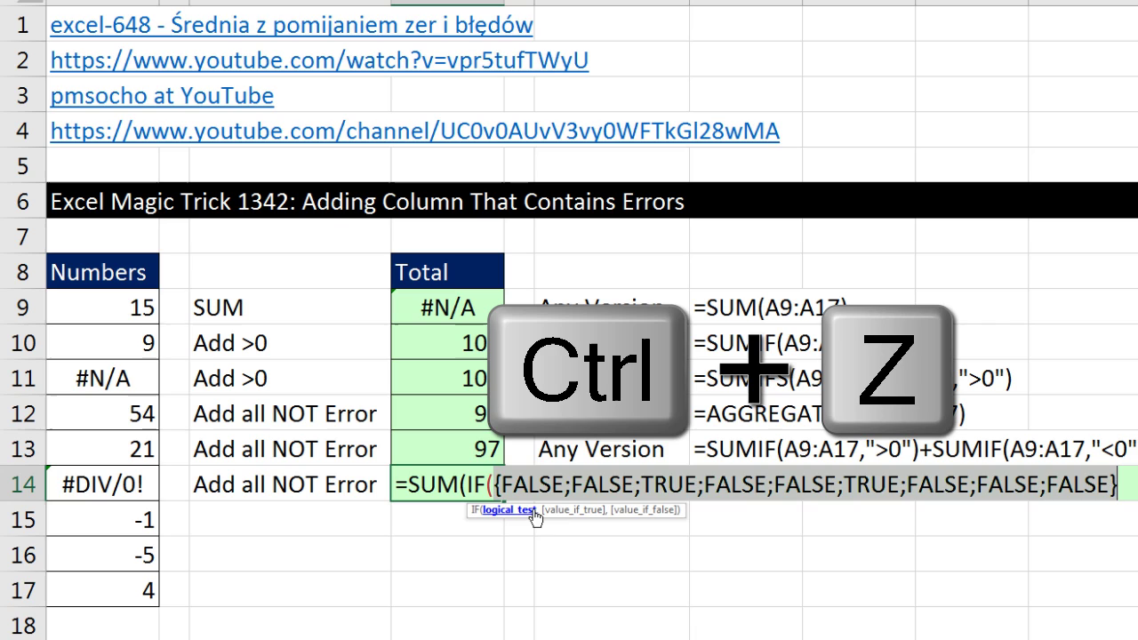
pyautogui.click(684, 481)
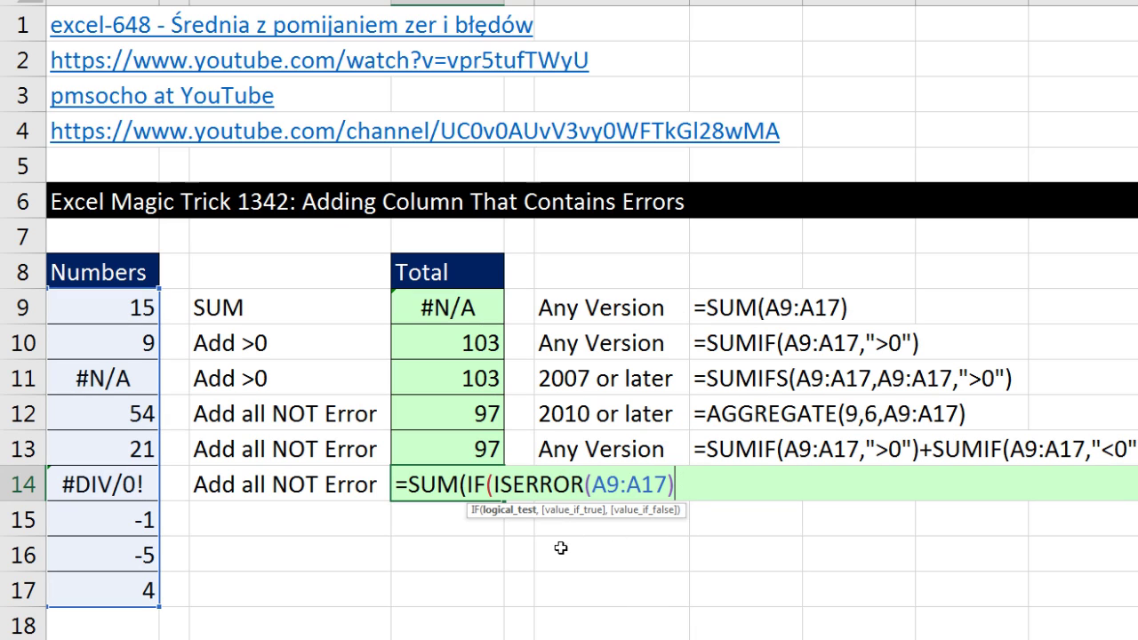
pyautogui.write(',"')
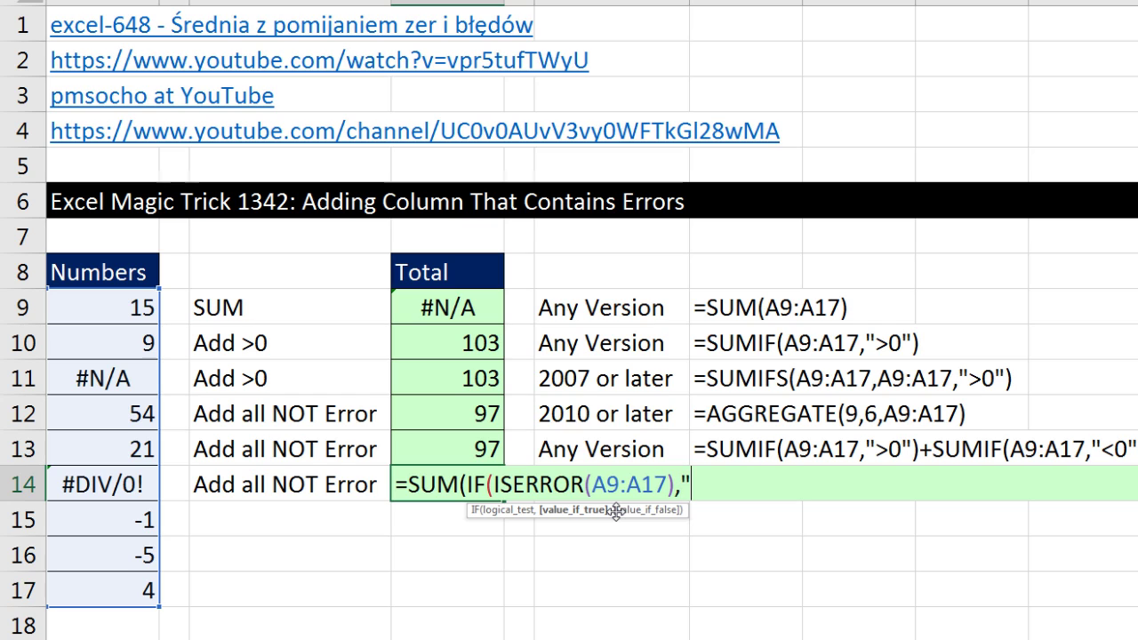
pyautogui.write('"')
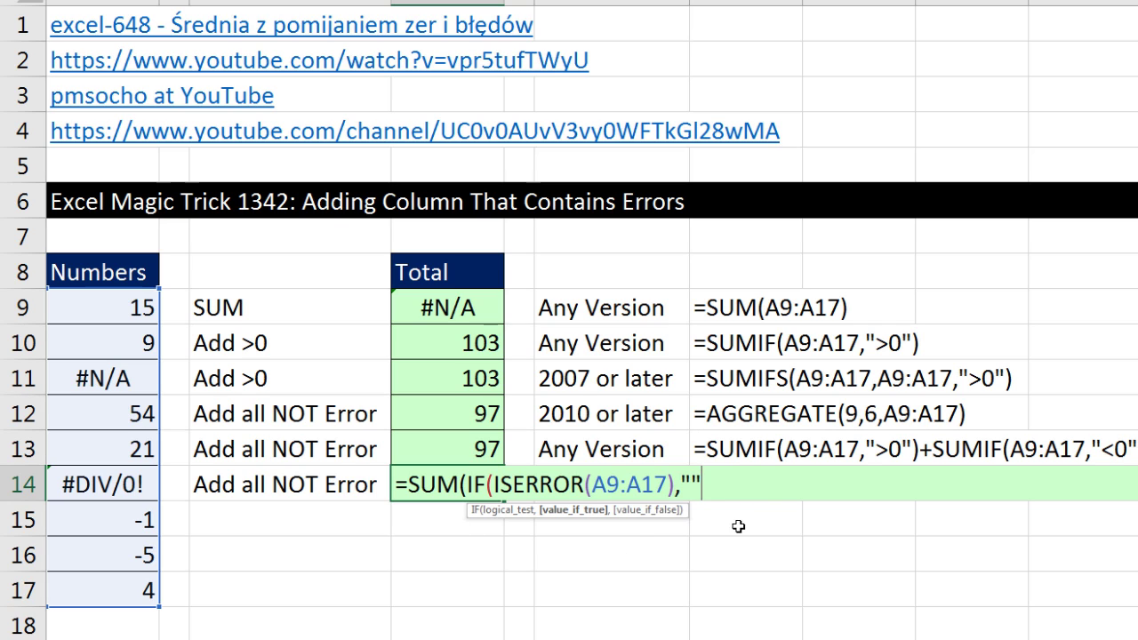
pyautogui.write(',')
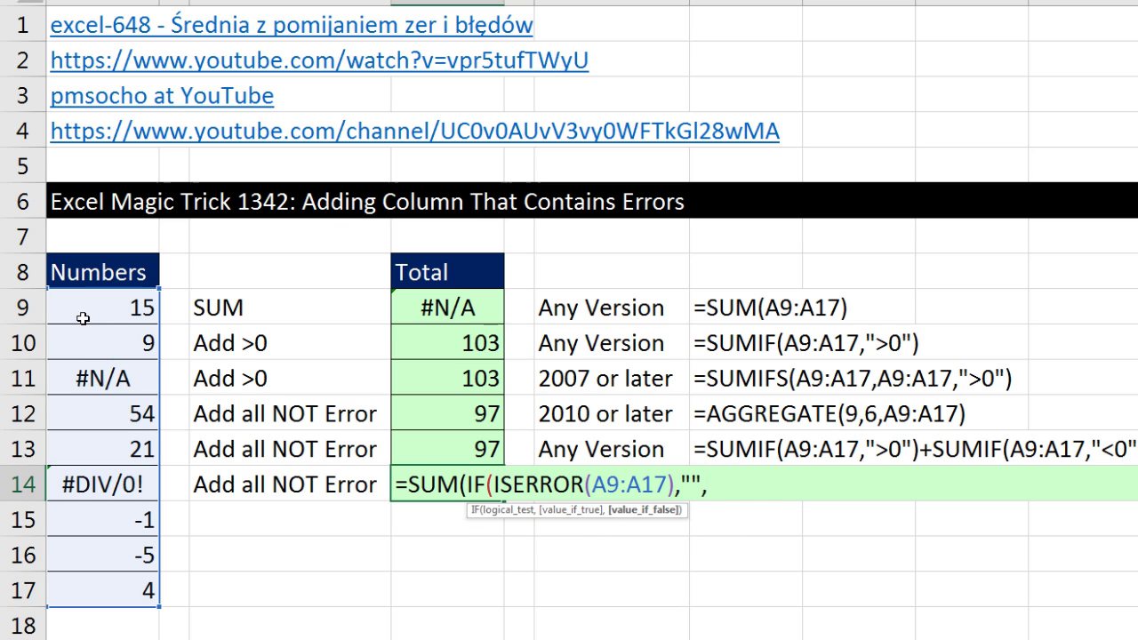
pyautogui.moveTo(76, 317); pyautogui.dragTo(121, 596)
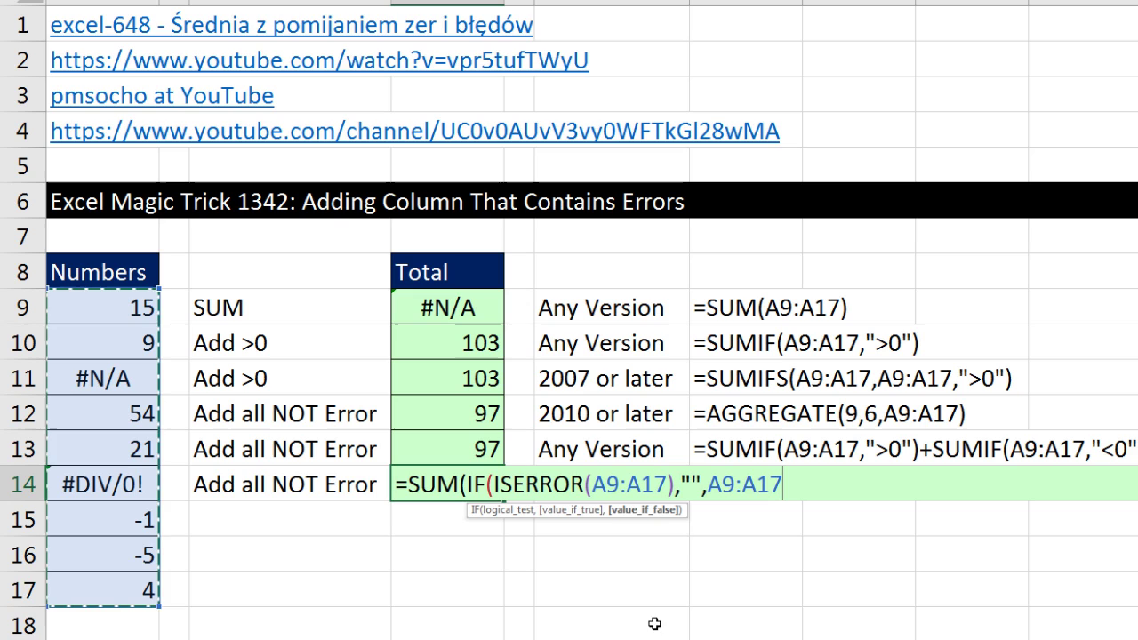
pyautogui.write(')')
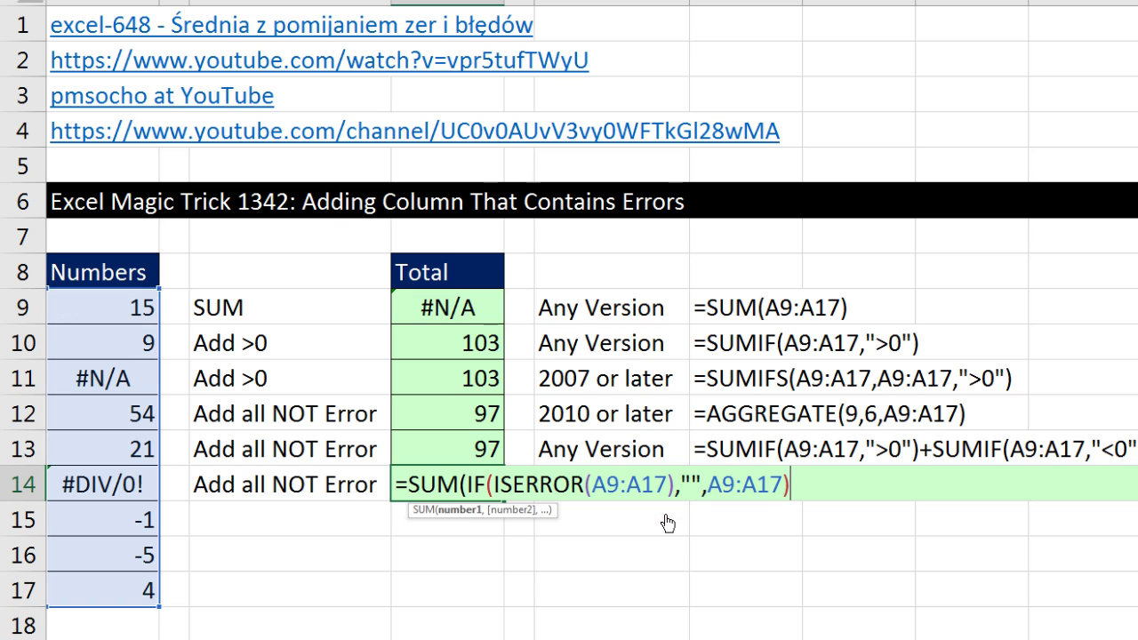
# Preview SUM's IF argument with F9 as {15;9;"";54;21;"";-1;-5;4}.
pyautogui.click(467, 484)
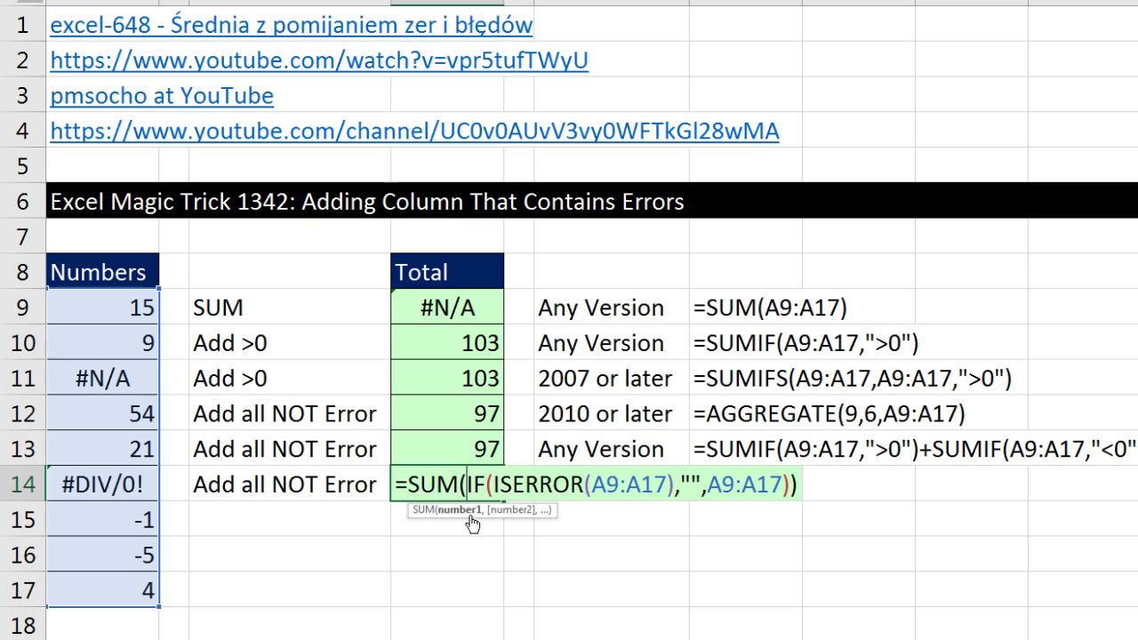
pyautogui.click(462, 520)
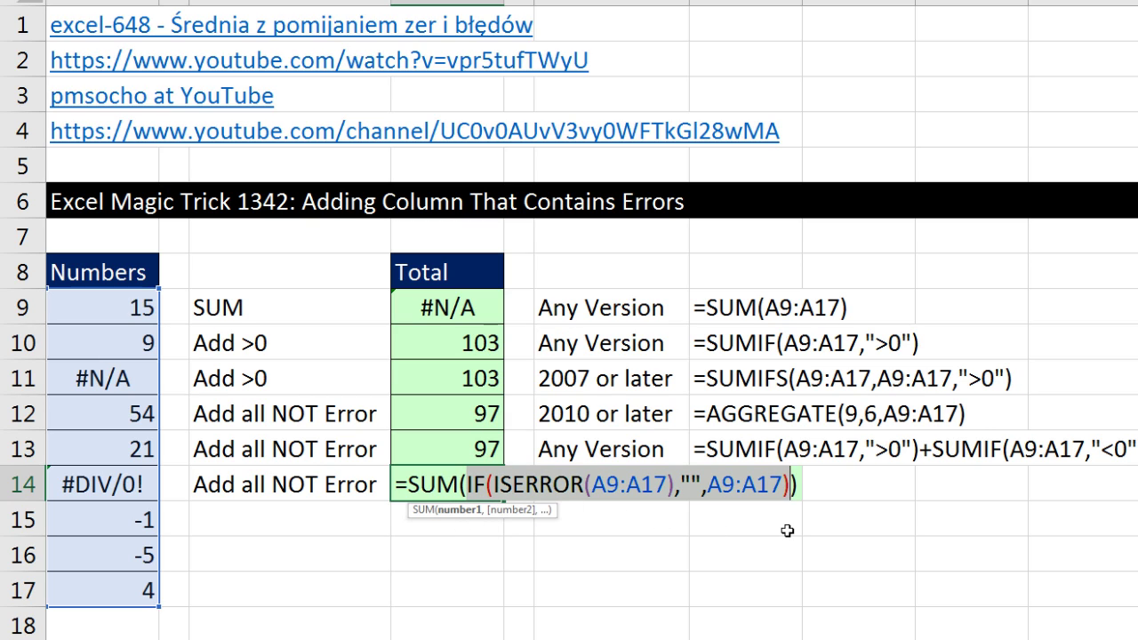
pyautogui.press('F9')
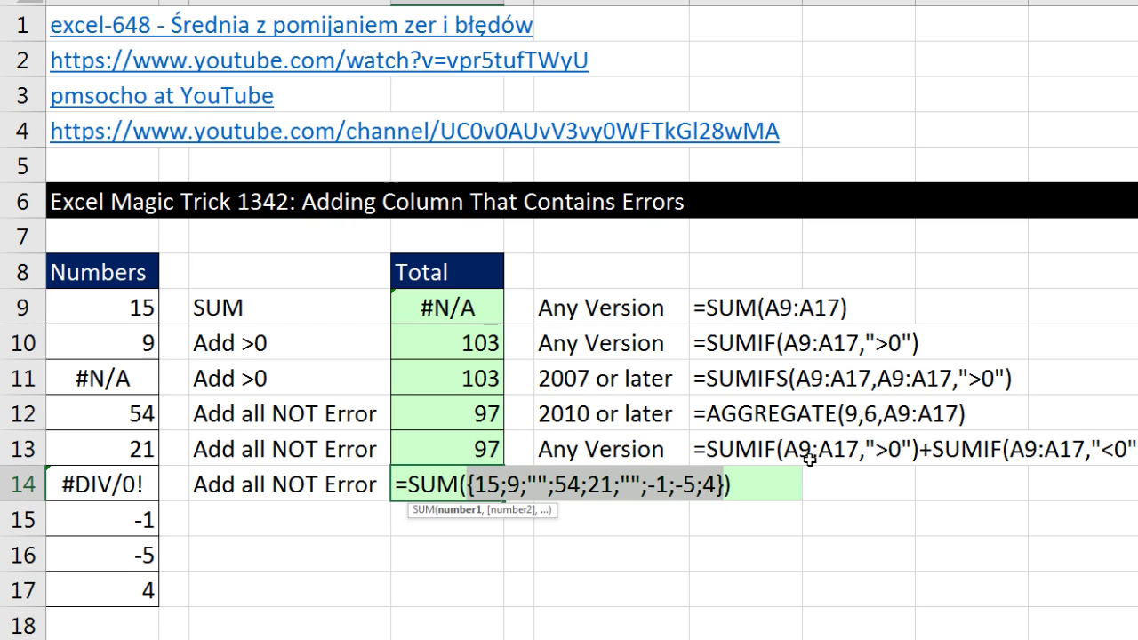
# Undo the preview and commit D14 as an array formula with Ctrl+Shift+Enter, returning 97.
pyautogui.hotkey('ctrl', 'z')
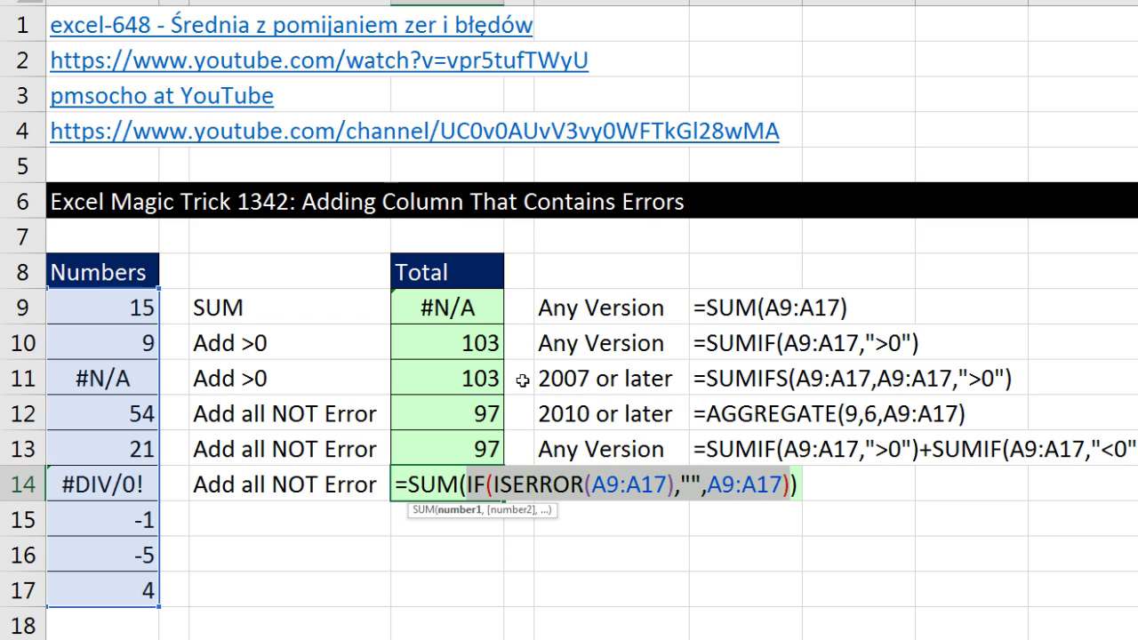
pyautogui.click(510, 482)
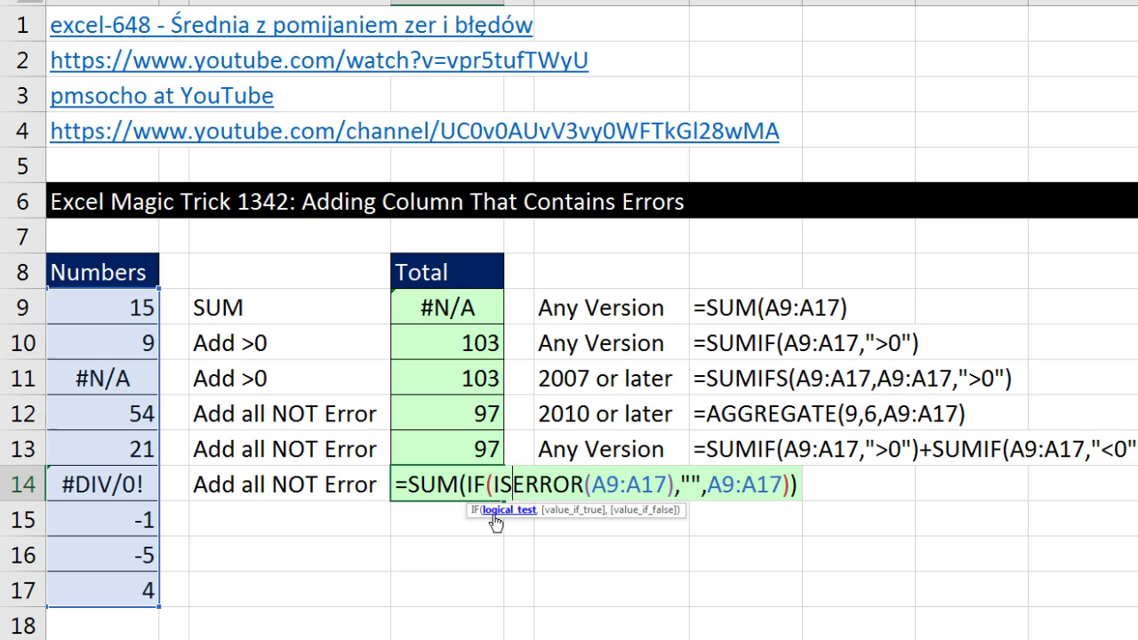
pyautogui.click(524, 515)
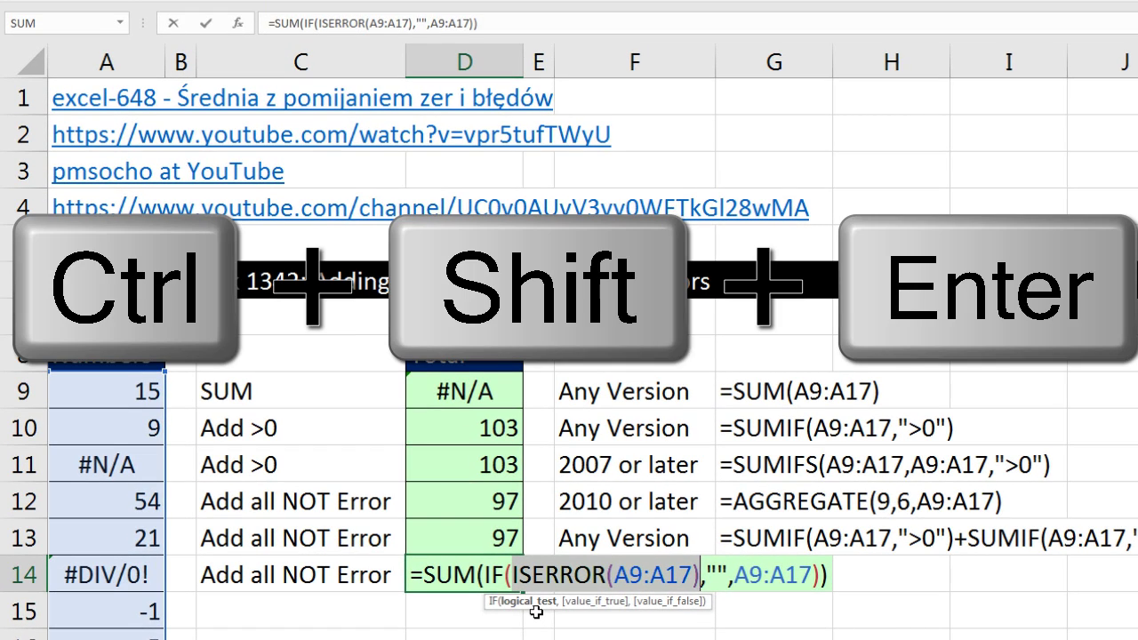
pyautogui.hotkey('ctrl', 'shift', 'Return')
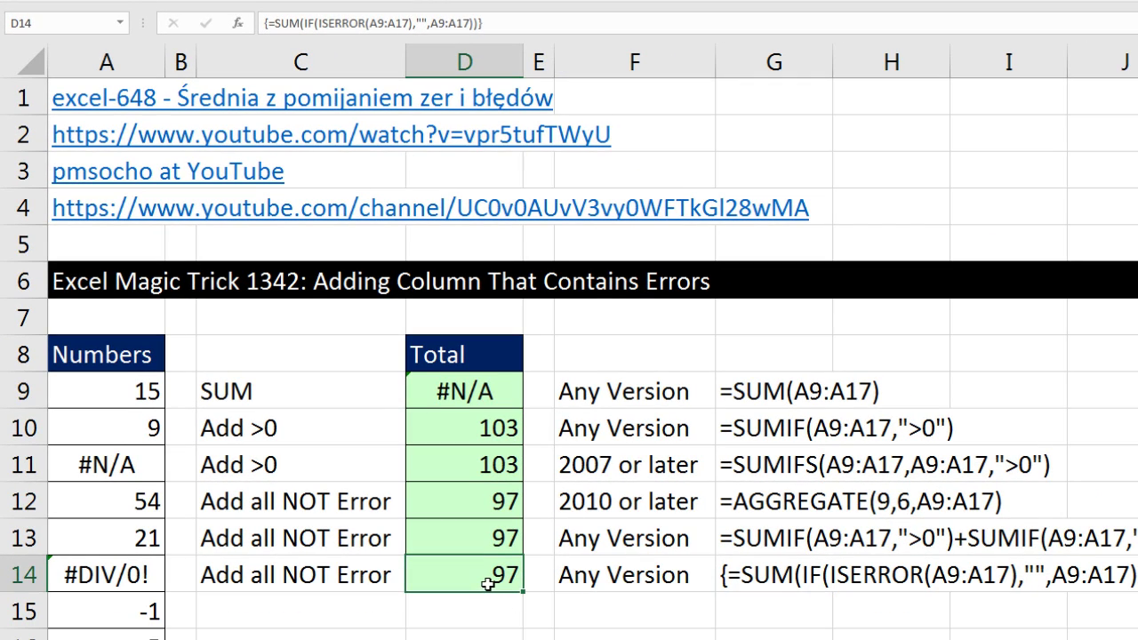
# Review D14's array formula and D10's SUMIF formula without changing them.
pyautogui.doubleClick(487, 583)
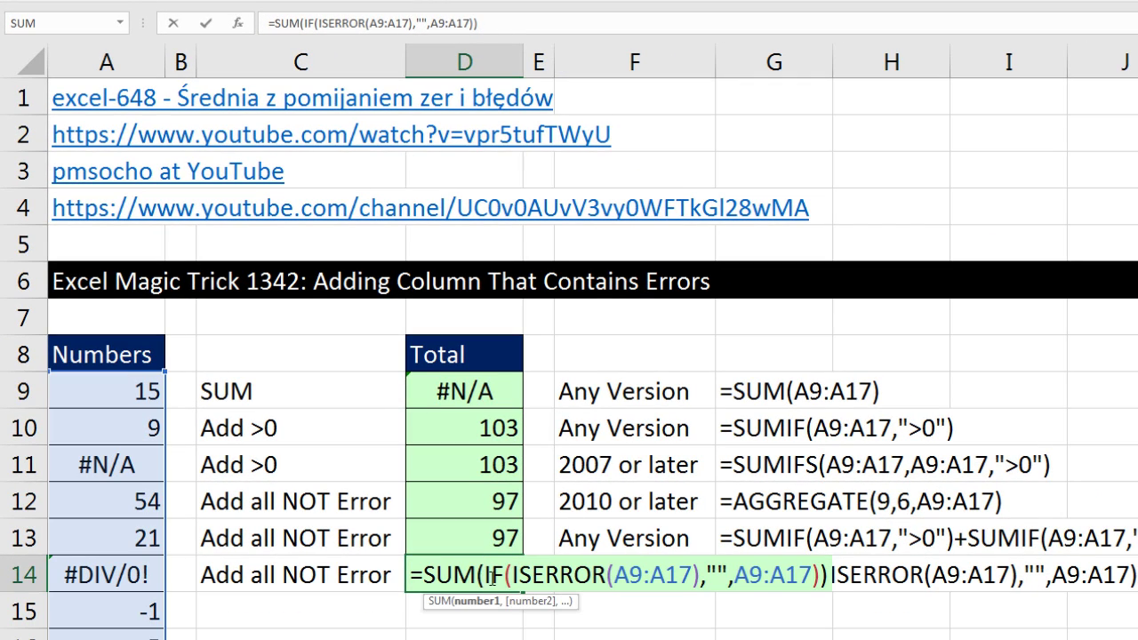
pyautogui.hotkey('ctrl', 'shift', 'Return')
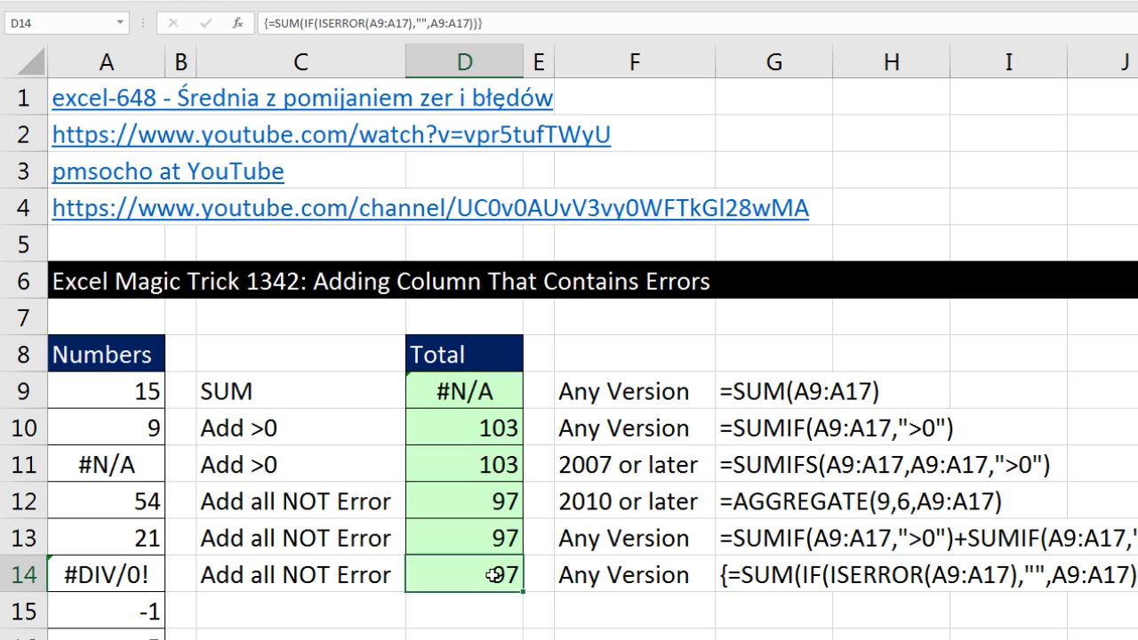
pyautogui.doubleClick(468, 428)
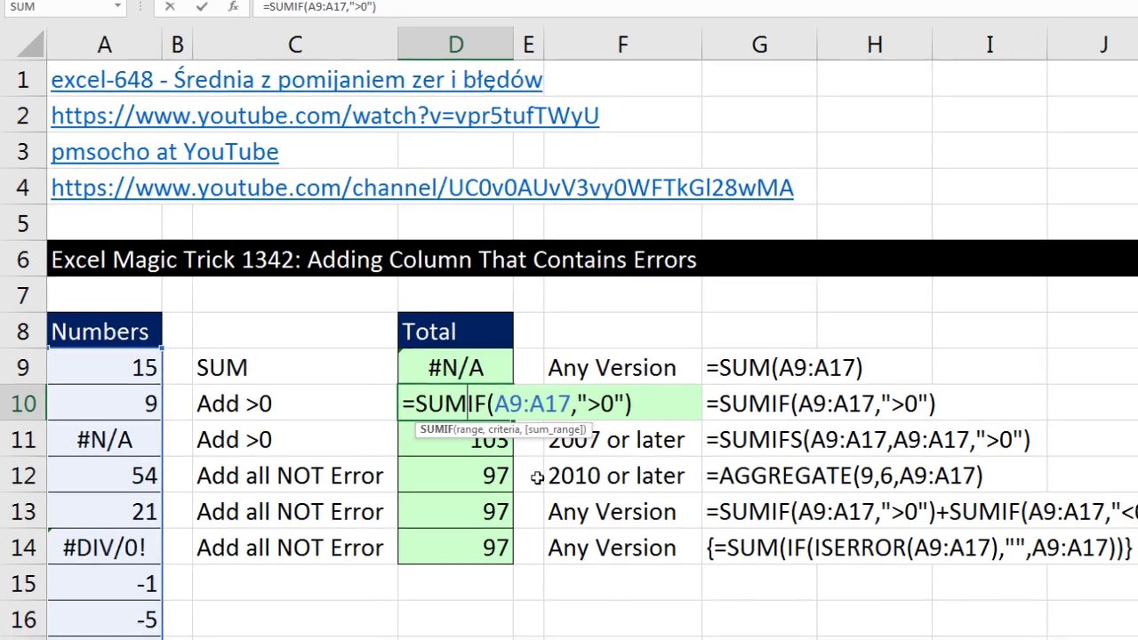
pyautogui.press('Return')
# Copy the Add all NOT Error label to C15 and D14's green formatting to D15.
pyautogui.click(400, 578)
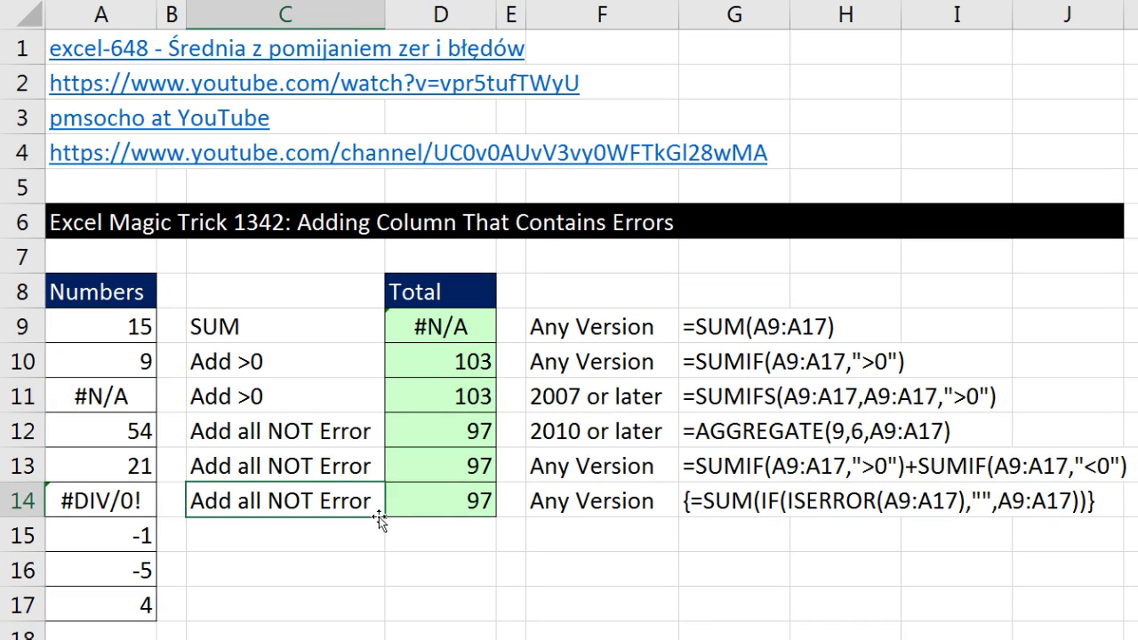
pyautogui.moveTo(384, 517); pyautogui.dragTo(384, 544)
pyautogui.rightClick(447, 503)
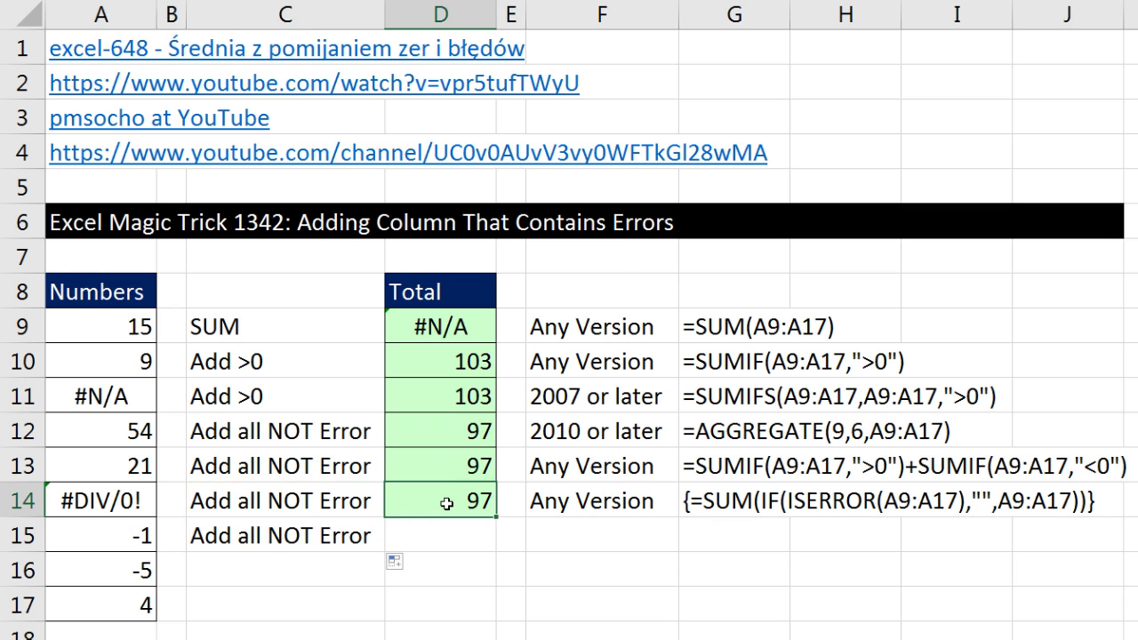
pyautogui.click(640, 550)
pyautogui.click(394, 542)
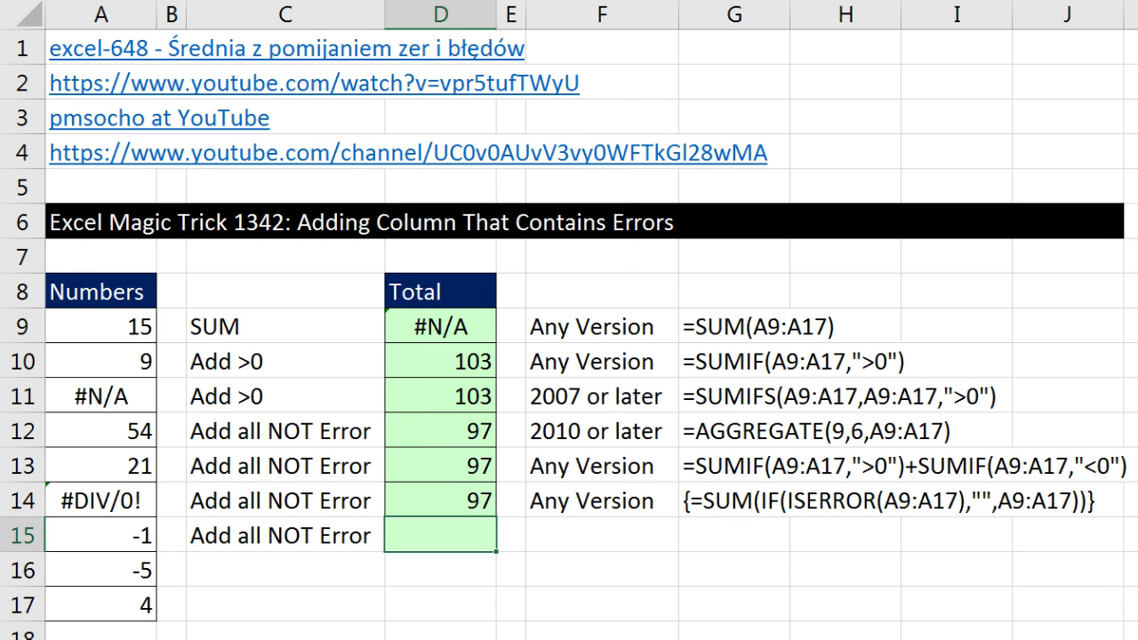
# Enter =SUMIF(A9:A17,"<>0") in D15, which returns #N/A.
pyautogui.write('=sumi')
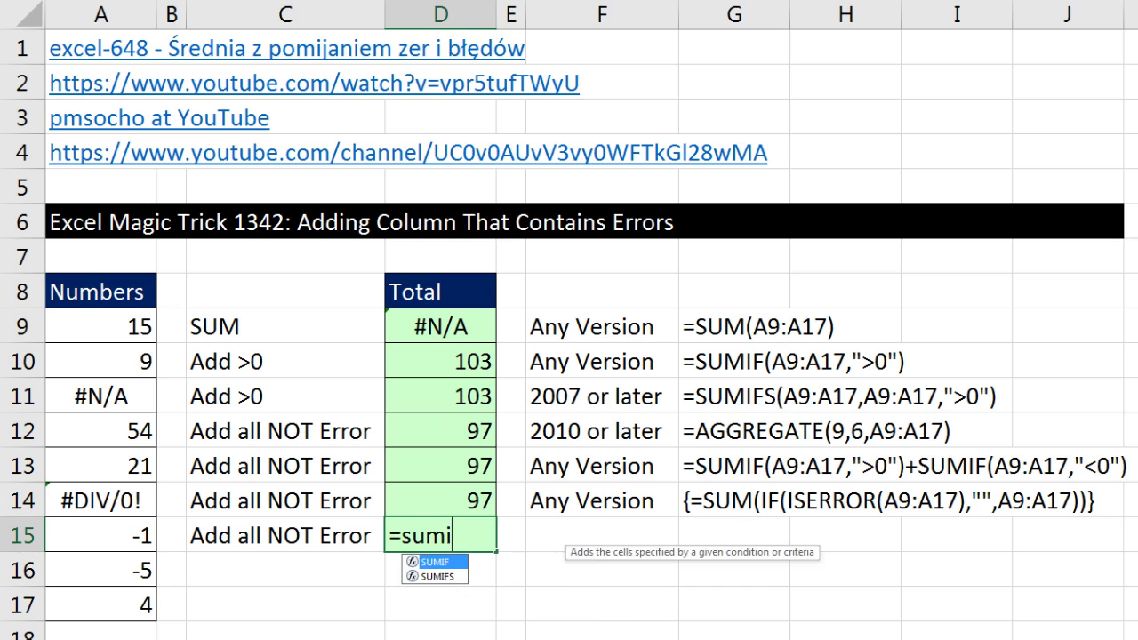
pyautogui.press('Tab')
pyautogui.moveTo(74, 319); pyautogui.dragTo(128, 601)
pyautogui.write(',')
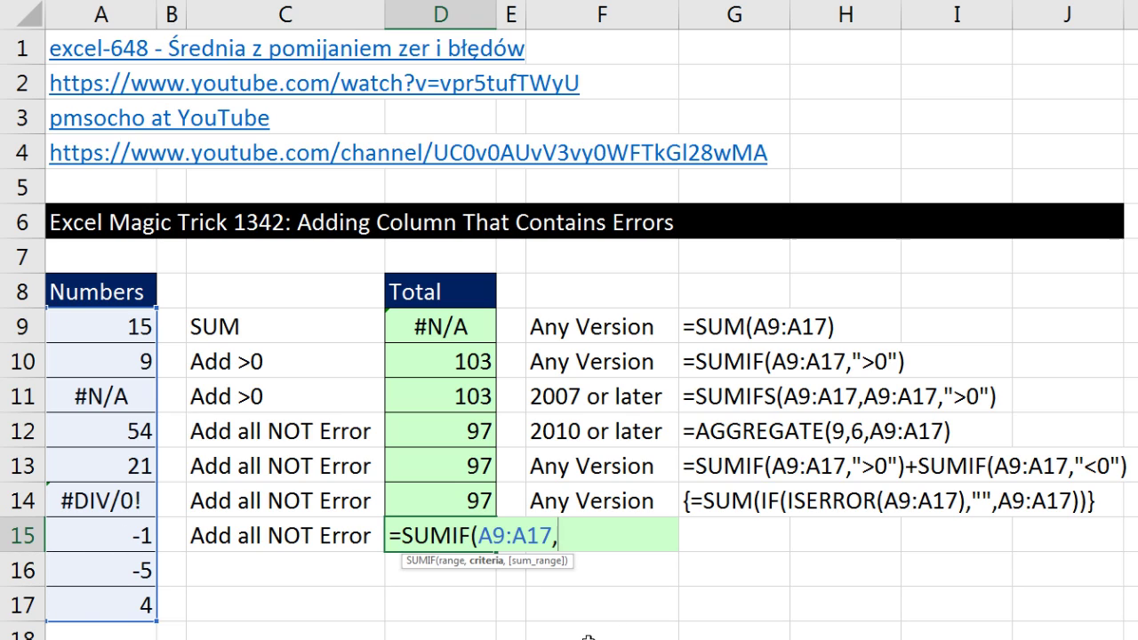
pyautogui.write('"<>0")')
pyautogui.press('Return')
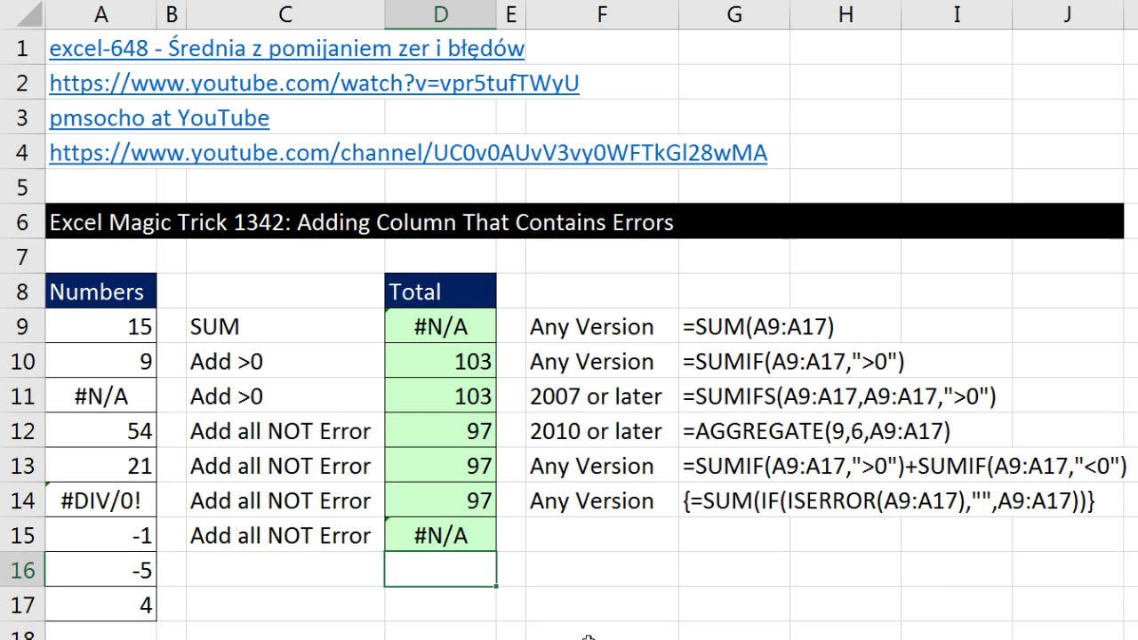
pyautogui.doubleClick(444, 533)
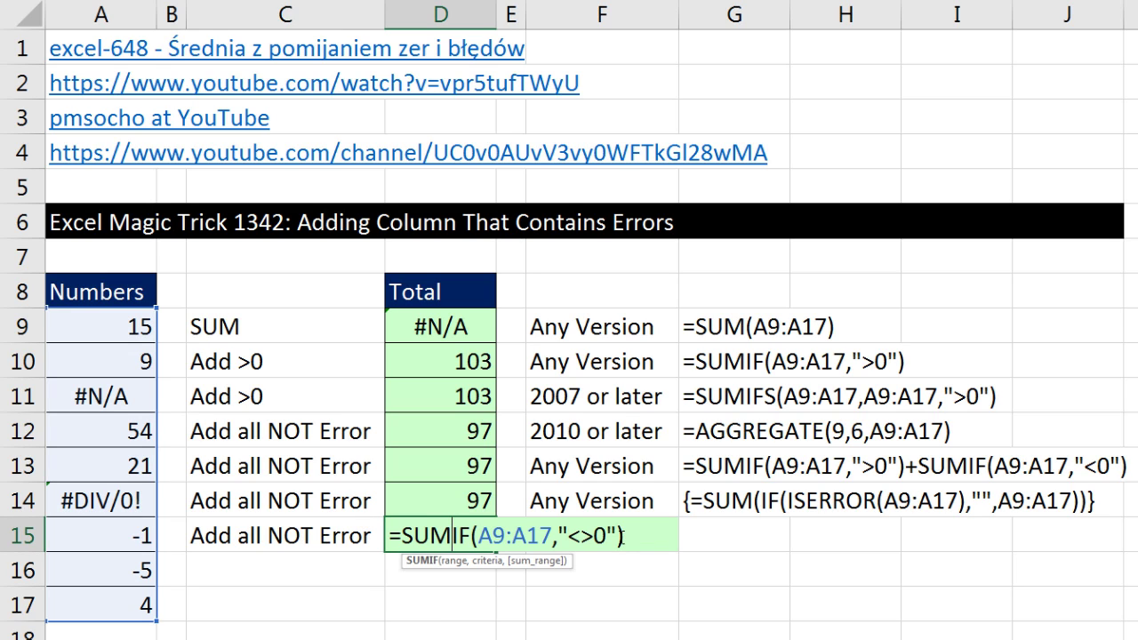
pyautogui.press('Escape')
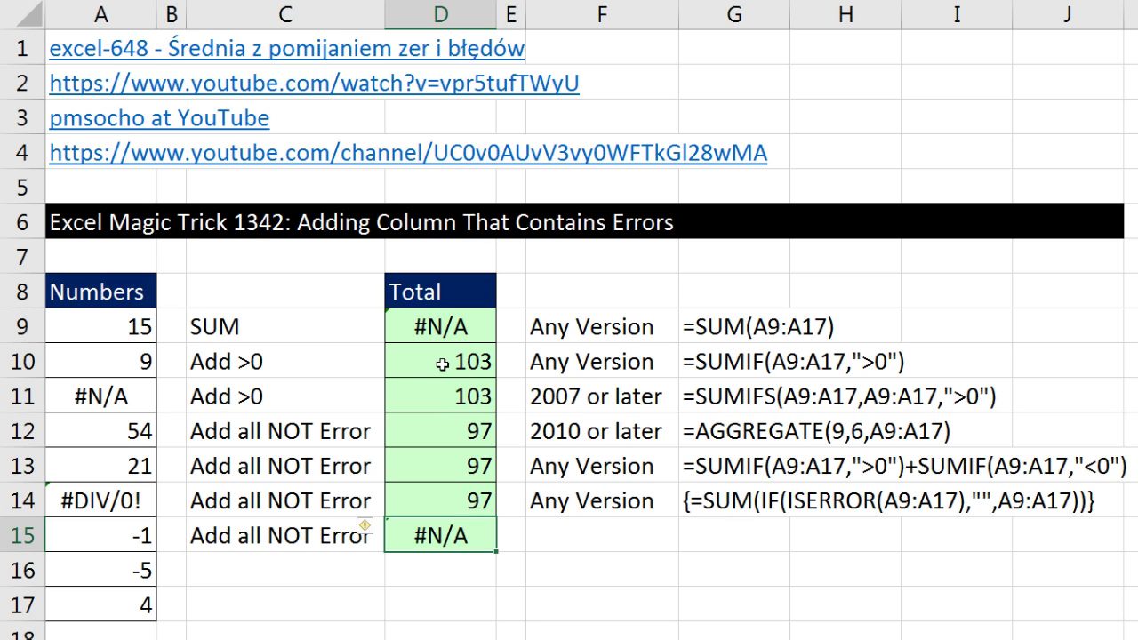
pyautogui.doubleClick(441, 364)
pyautogui.click(443, 364)
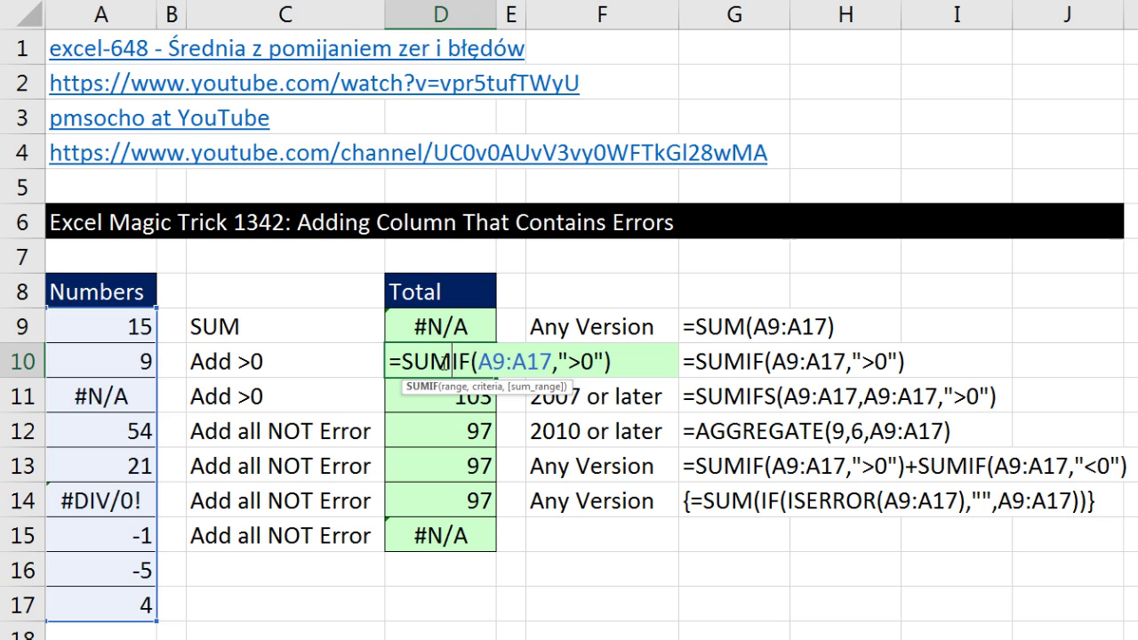